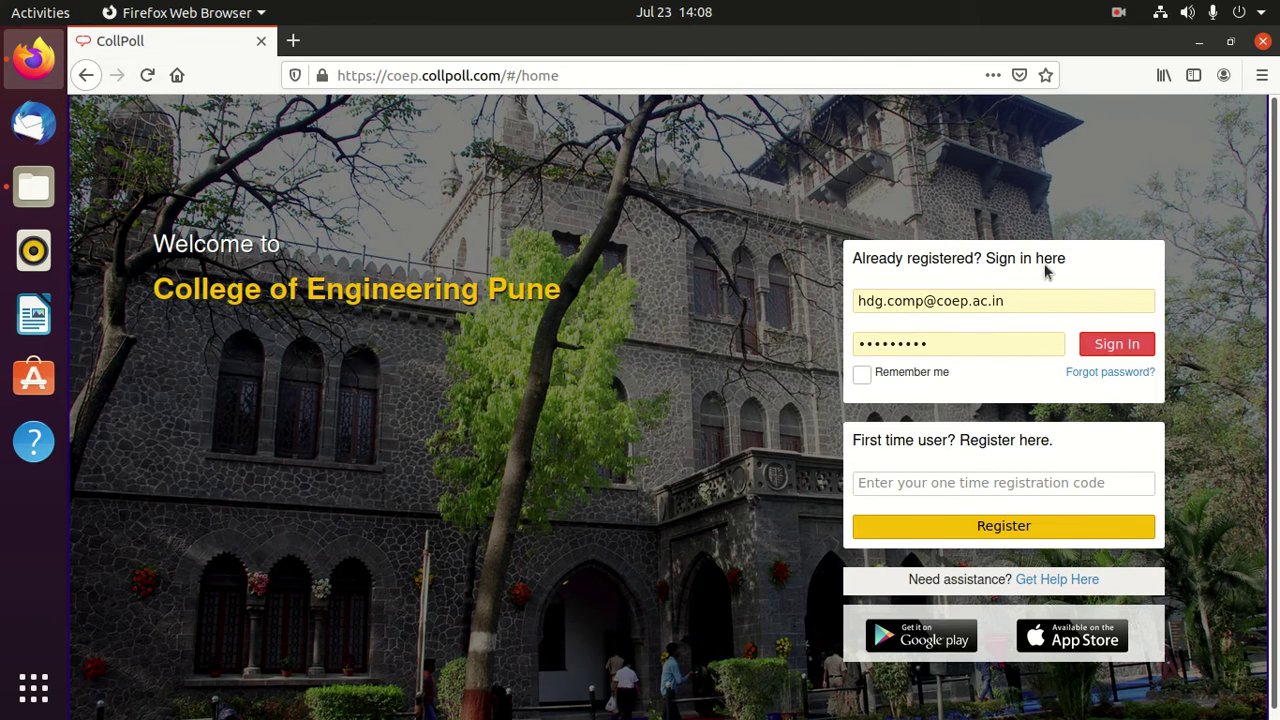
Step: Sign in to the College of Engineering Pune CollPoll portal with the entered email and password
{"action": "left_click", "coordinate": [1117, 350]}
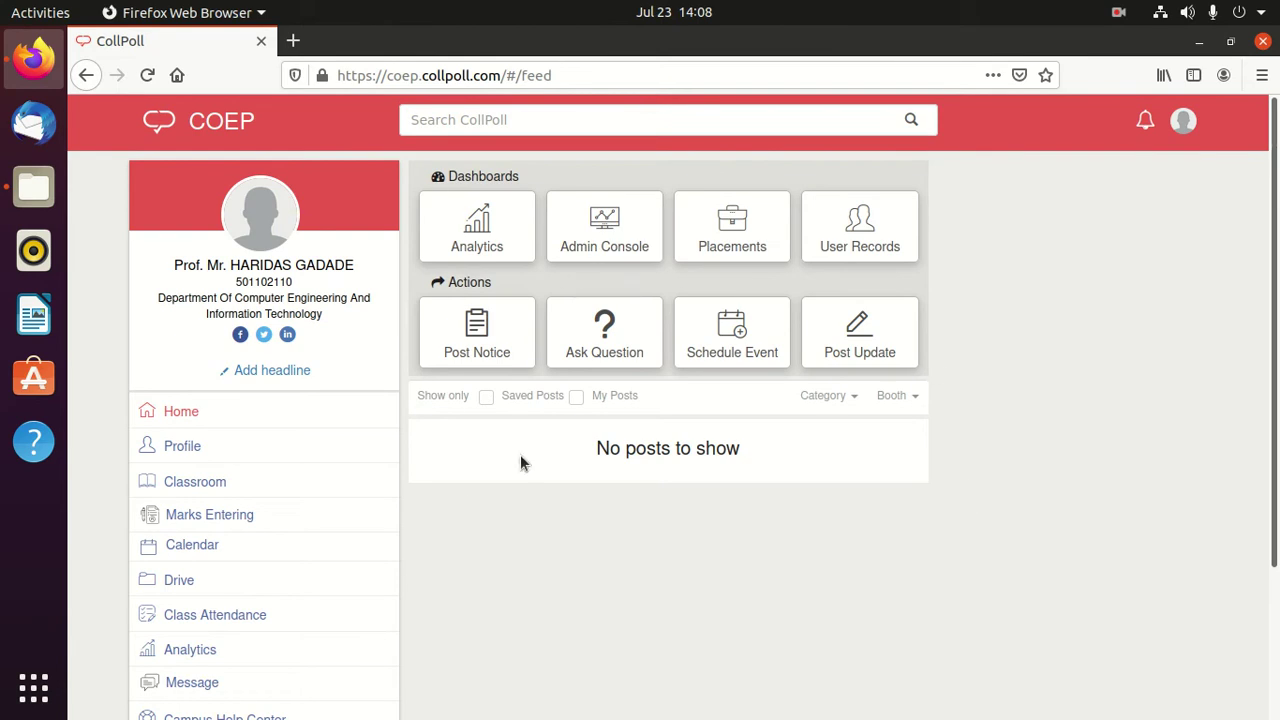
Step: Open the Admin Console from the Dashboards section of the home feed
{"action": "left_click", "coordinate": [614, 232]}
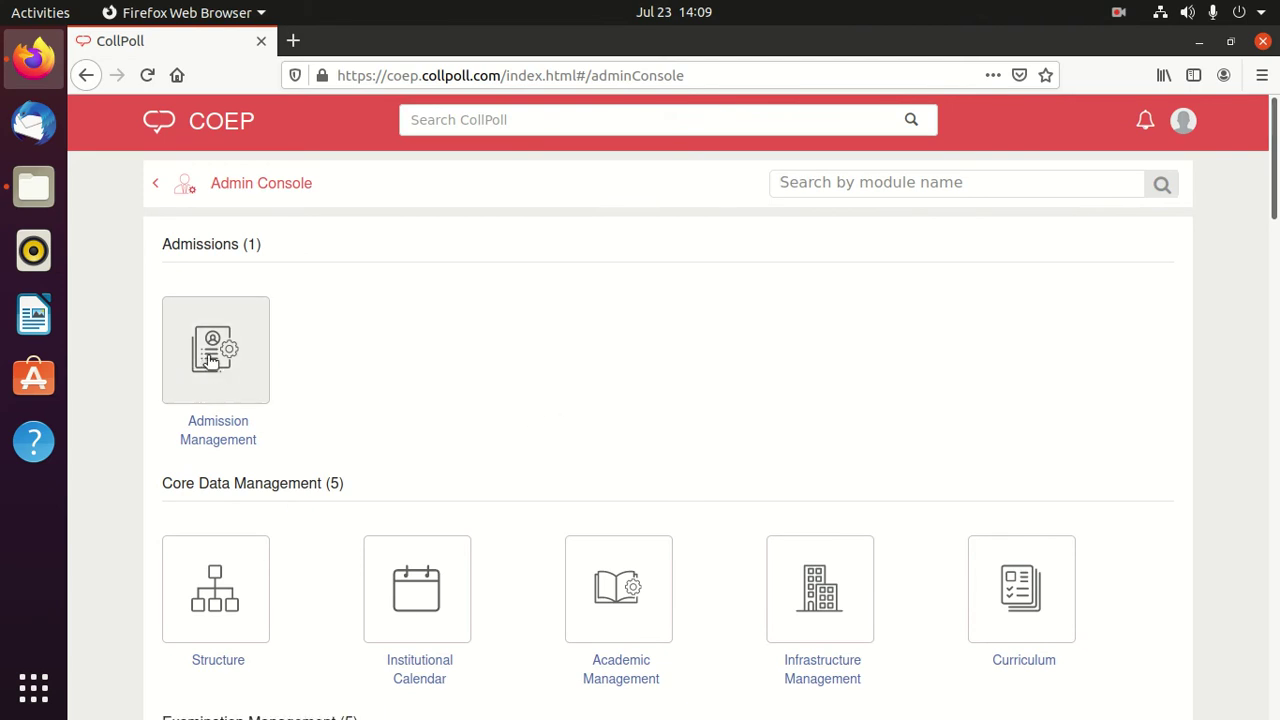
Step: Open Admission Management and choose Add Student from the Add Students menu
{"action": "left_click", "coordinate": [210, 358]}
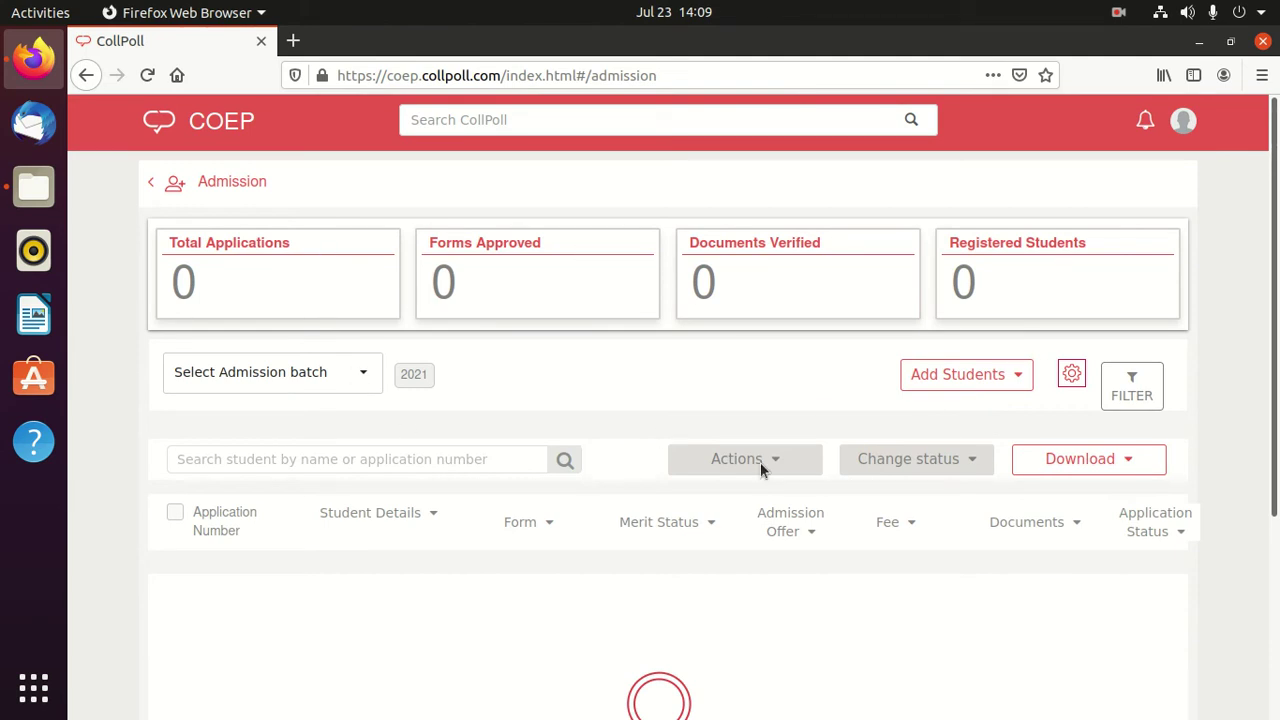
{"action": "left_click", "coordinate": [963, 381]}
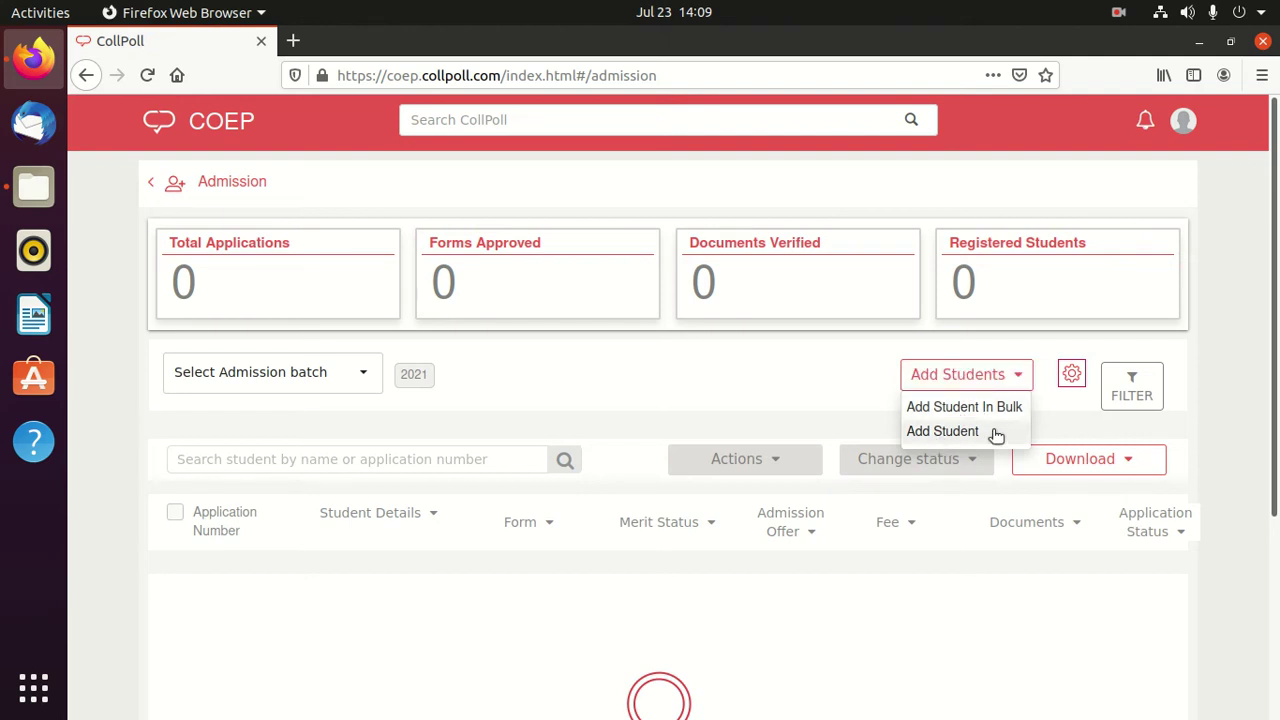
{"action": "left_click", "coordinate": [940, 432]}
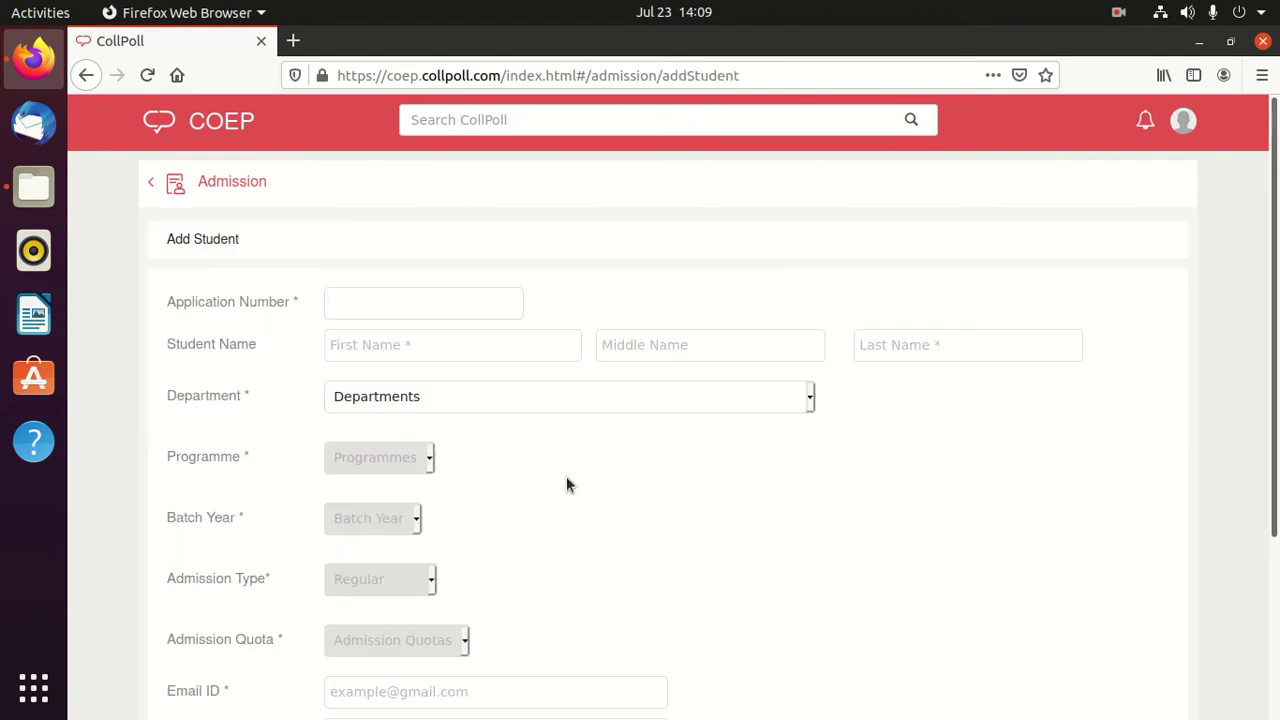
Step: Enter the application number and the student's first, middle and last names in the Add Student form
{"action": "scroll", "coordinate": [566, 476], "scroll_direction": "down", "scroll_amount": 4}
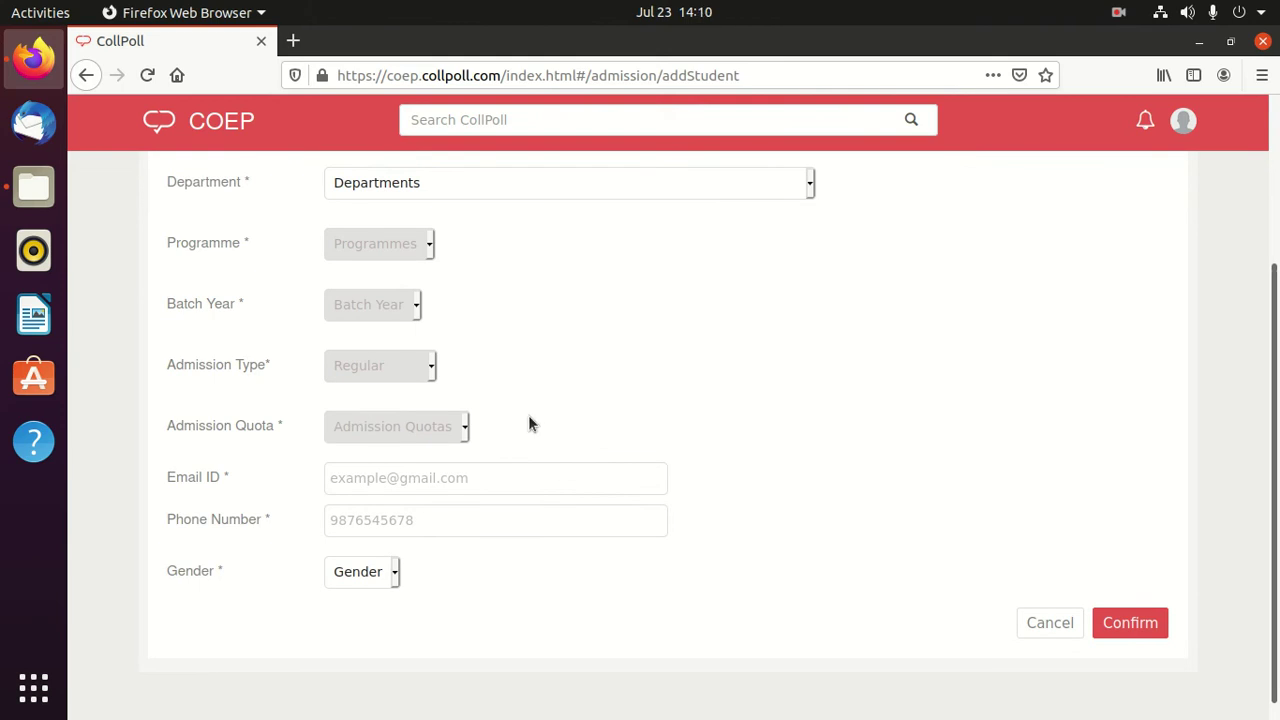
{"action": "scroll", "coordinate": [528, 415], "scroll_direction": "up", "scroll_amount": 4}
{"action": "scroll", "coordinate": [435, 342], "scroll_direction": "up", "scroll_amount": 1}
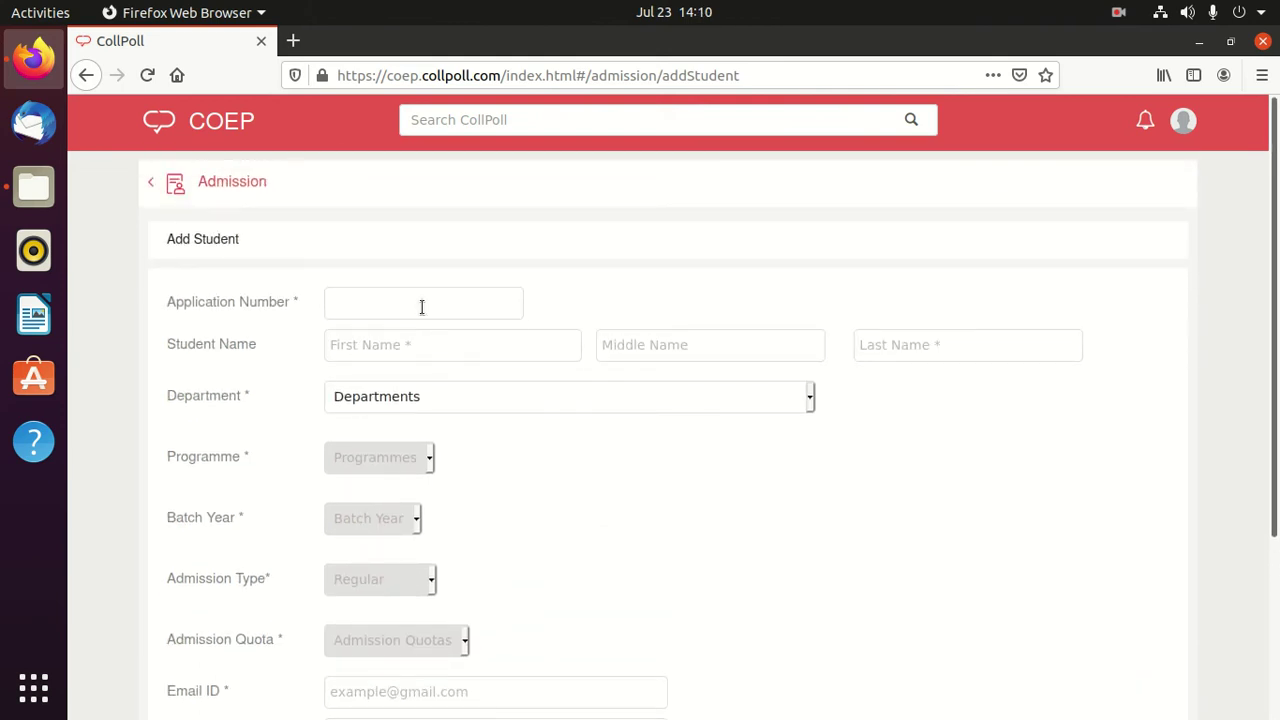
{"action": "left_click", "coordinate": [422, 307]}
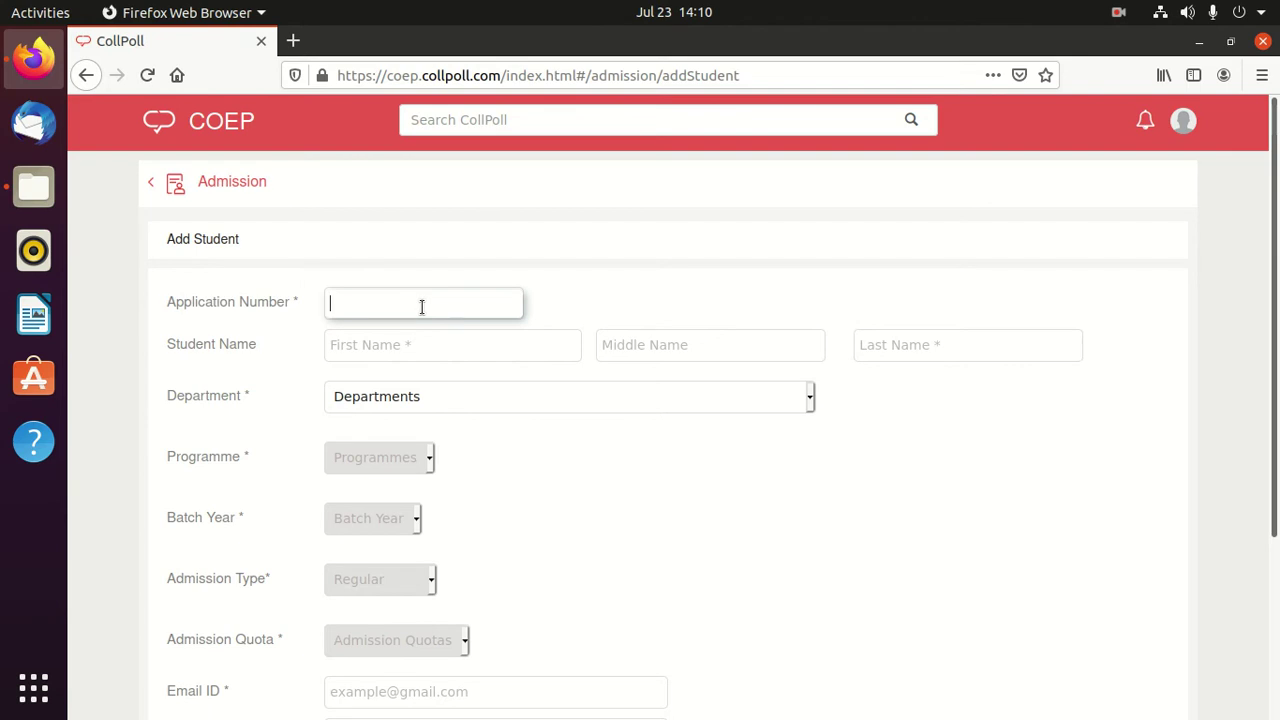
{"action": "type", "text": "ME"}
{"action": "type", "text": "00000001"}
{"action": "key", "text": "Tab"}
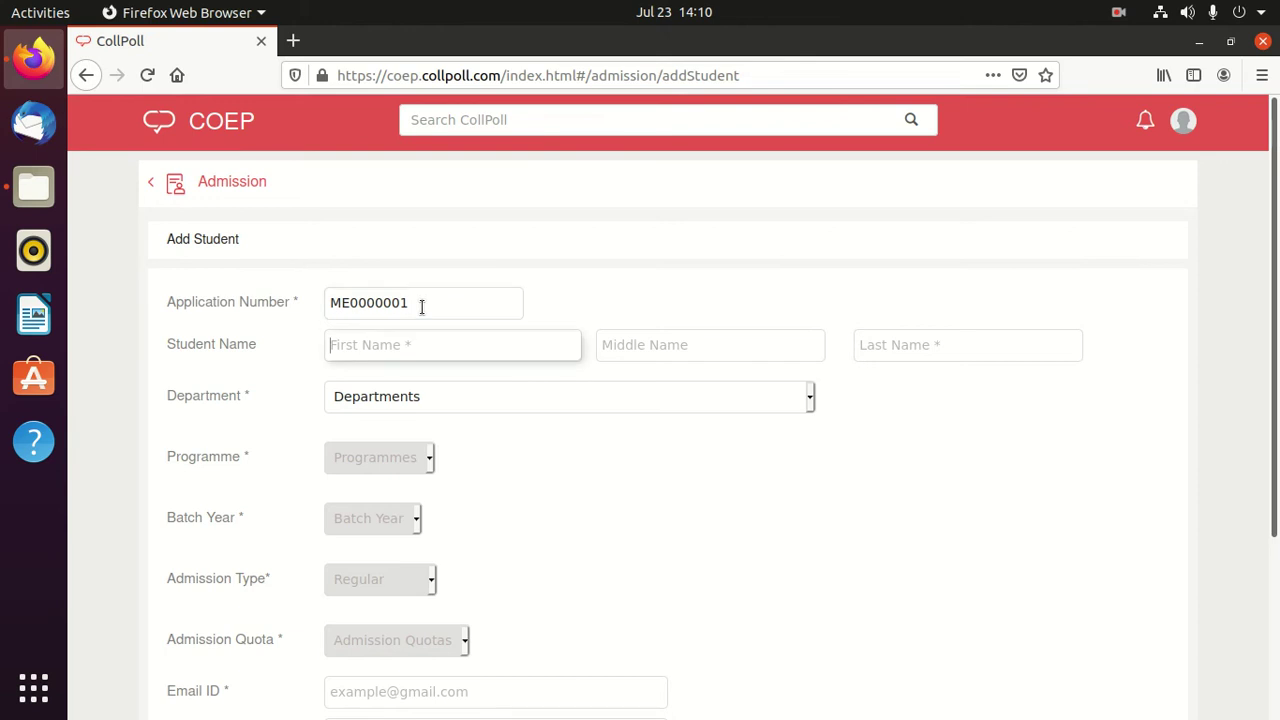
{"action": "key", "text": "Tab"}
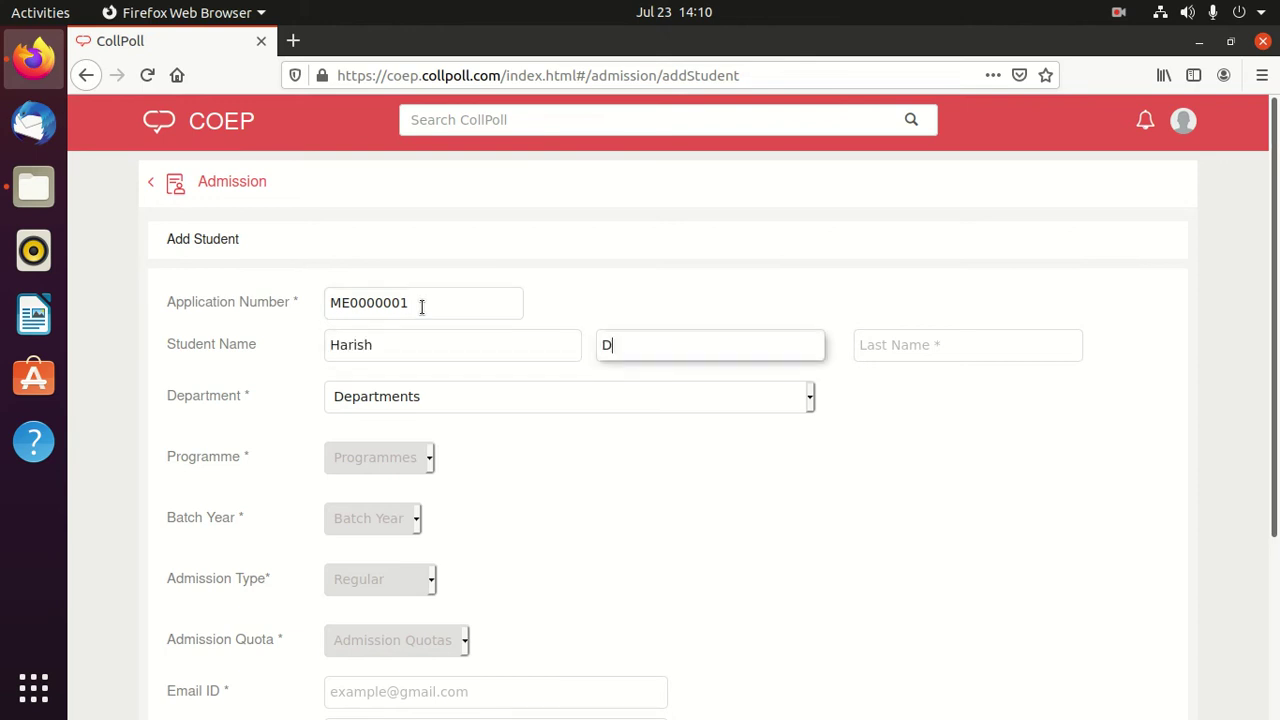
{"action": "key", "text": "Tab"}
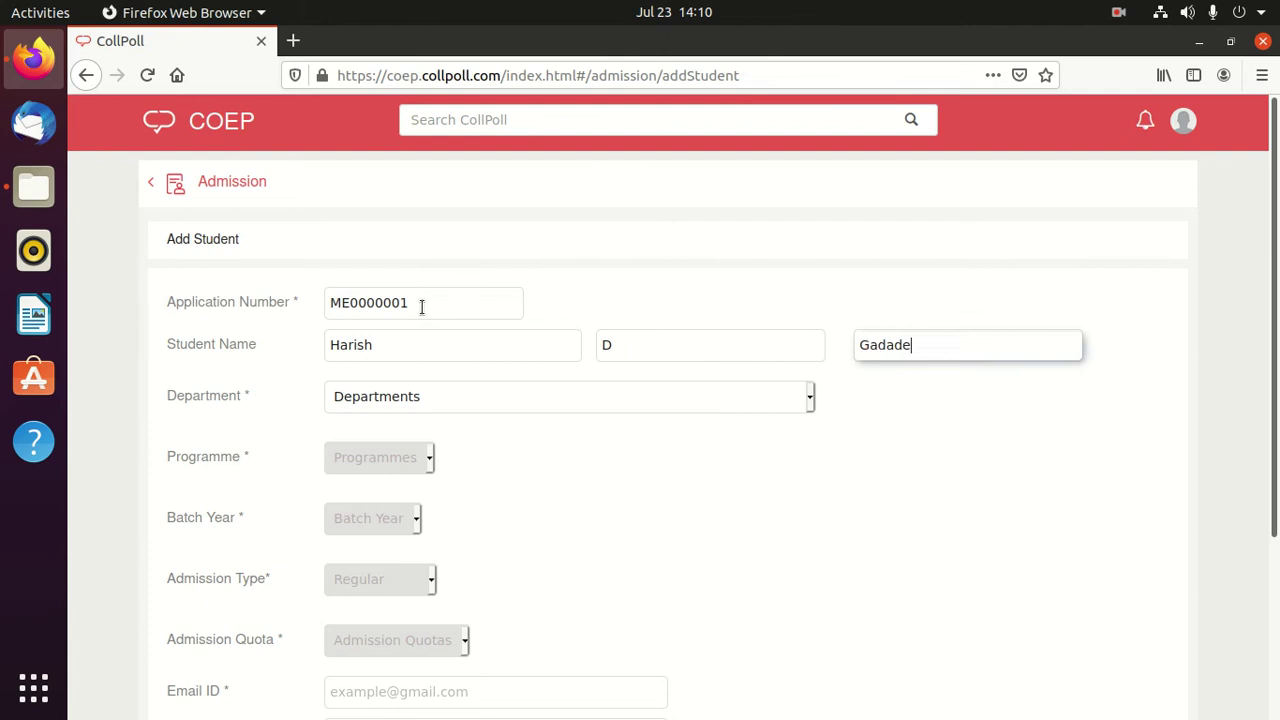
{"action": "key", "text": "Tab"}
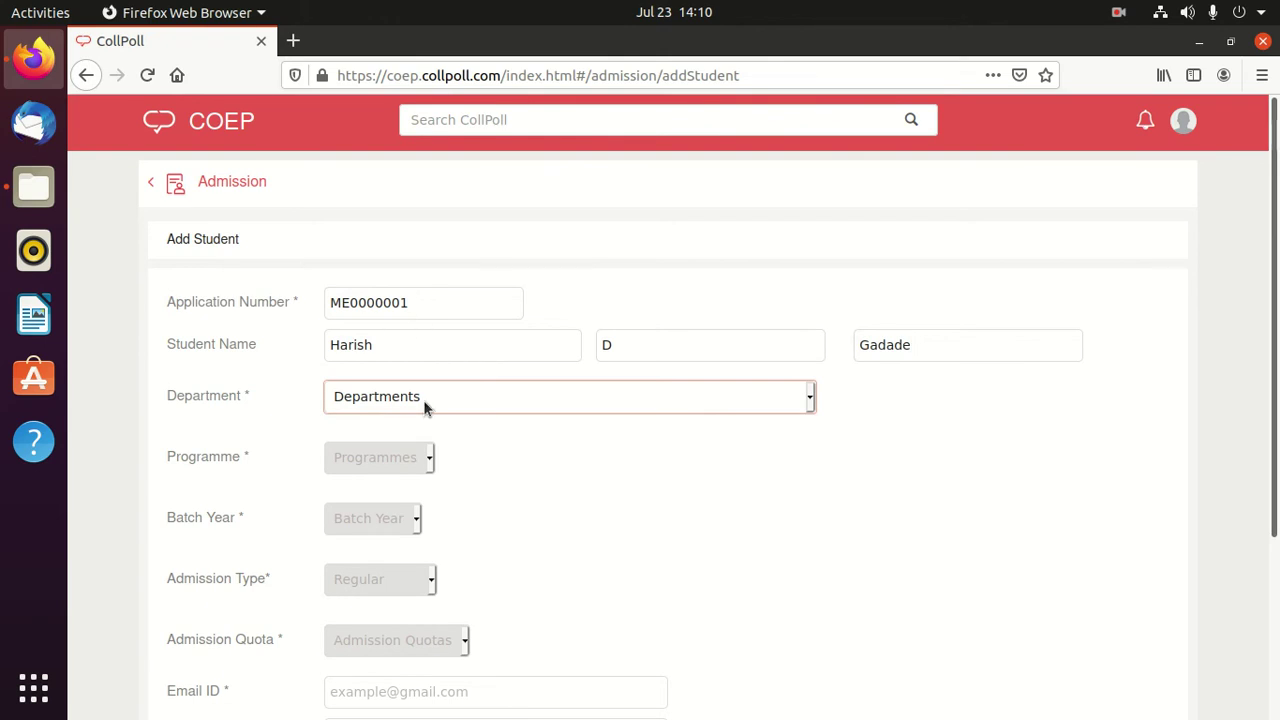
Step: Choose the Computer Engineering and Information Technology department, B.Tech Computer Engineering programme and batch year 2021
{"action": "left_click", "coordinate": [423, 400]}
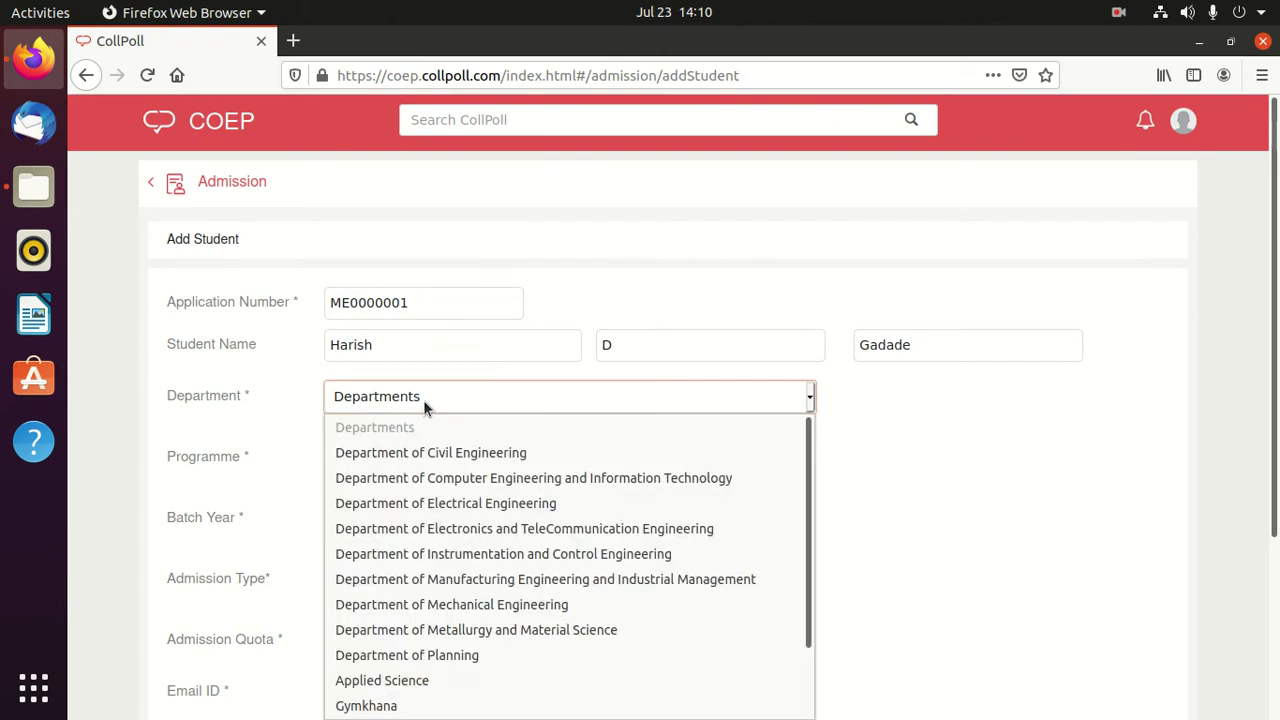
{"action": "left_click", "coordinate": [510, 480]}
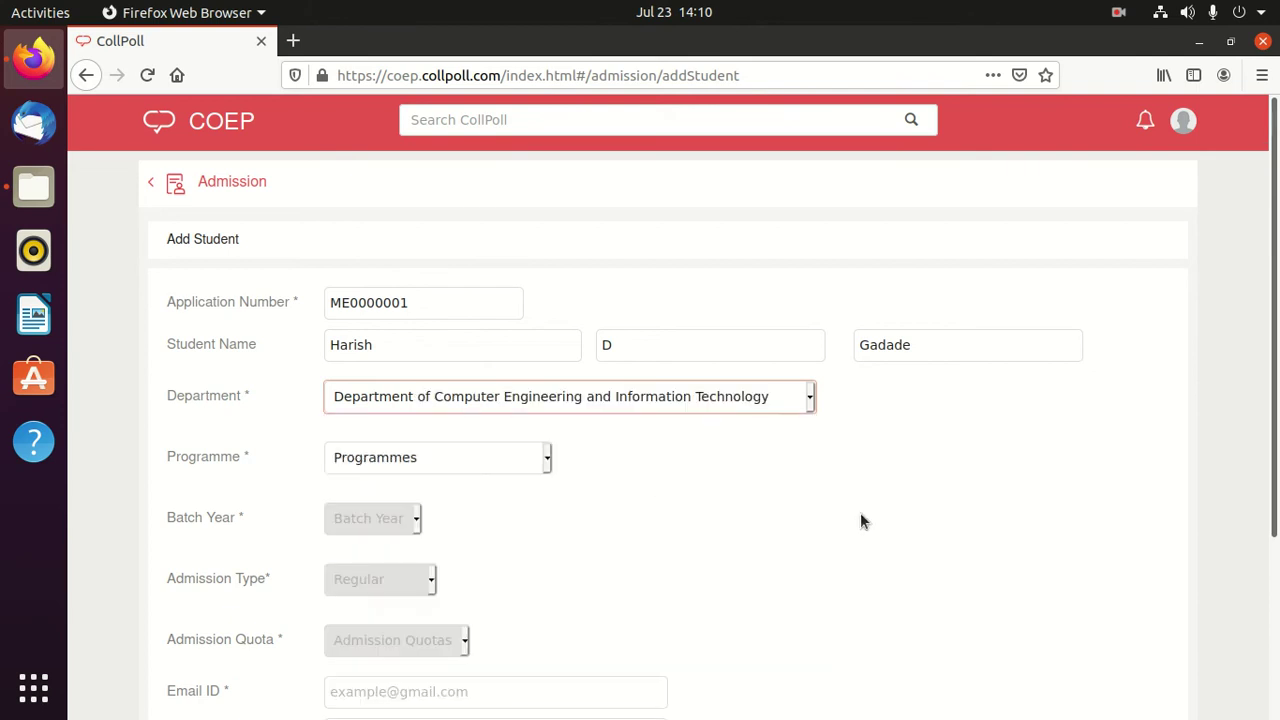
{"action": "left_click", "coordinate": [390, 459]}
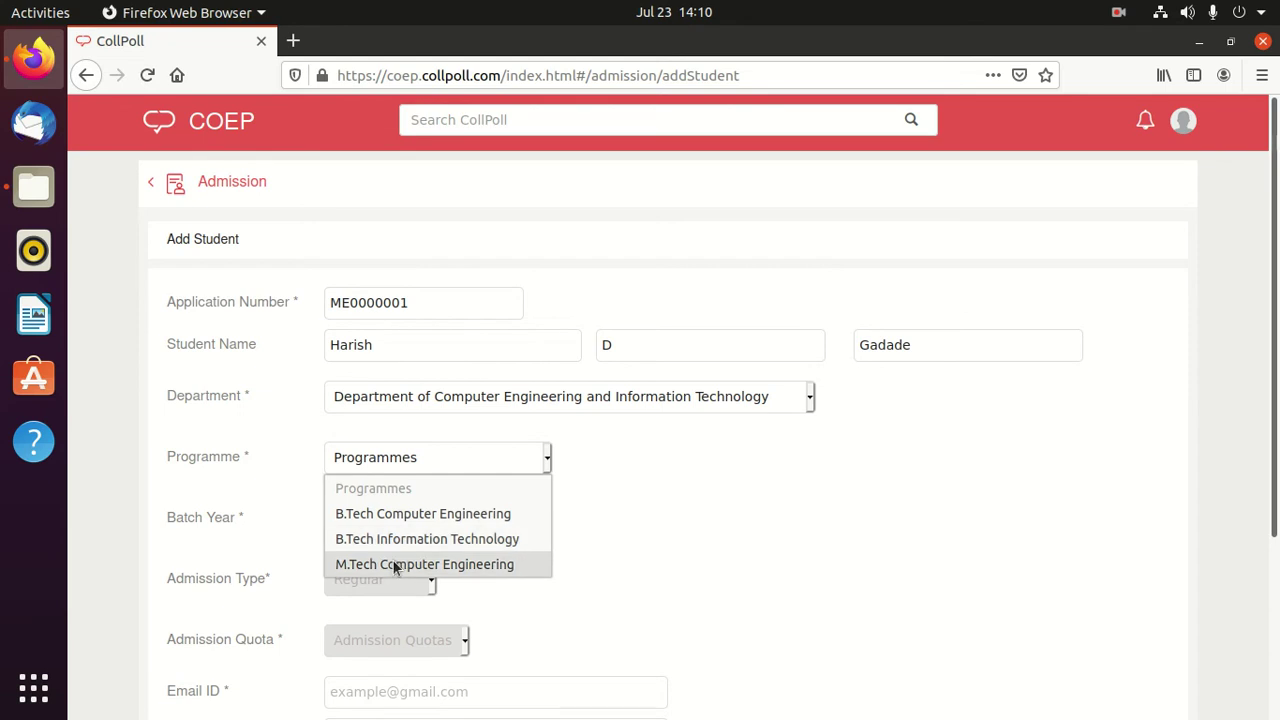
{"action": "left_click", "coordinate": [428, 514]}
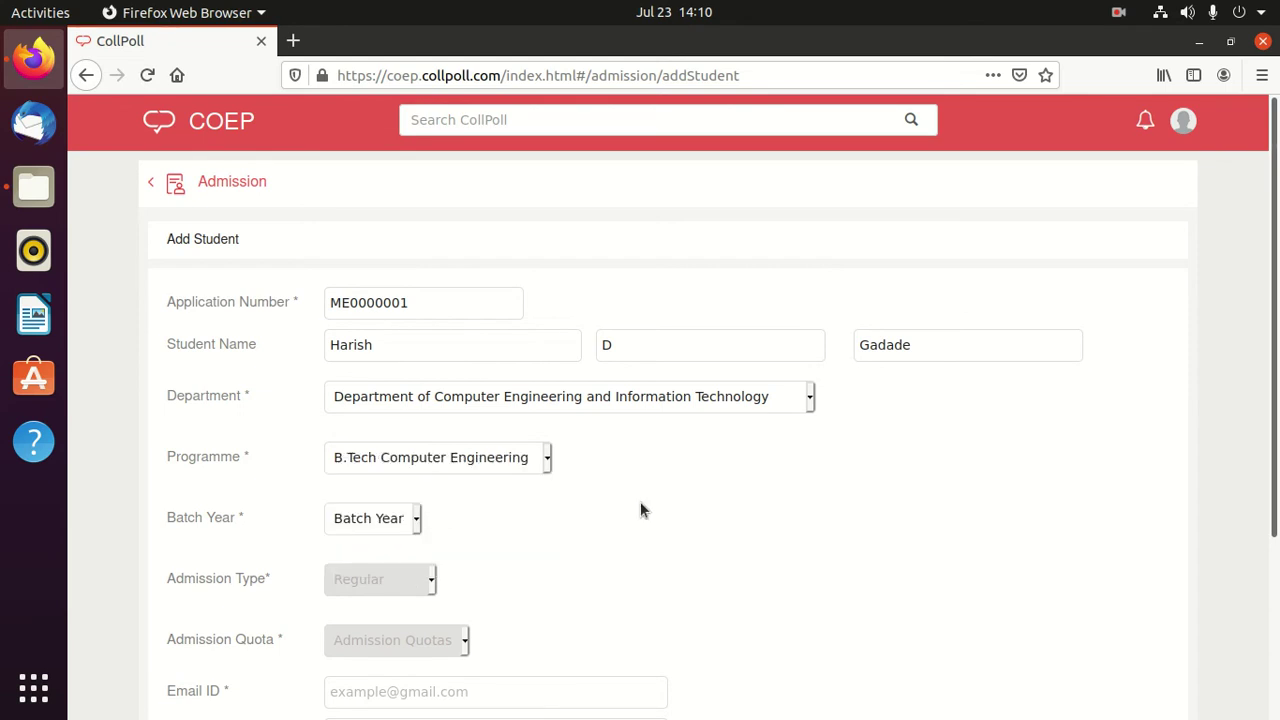
{"action": "left_click", "coordinate": [395, 528]}
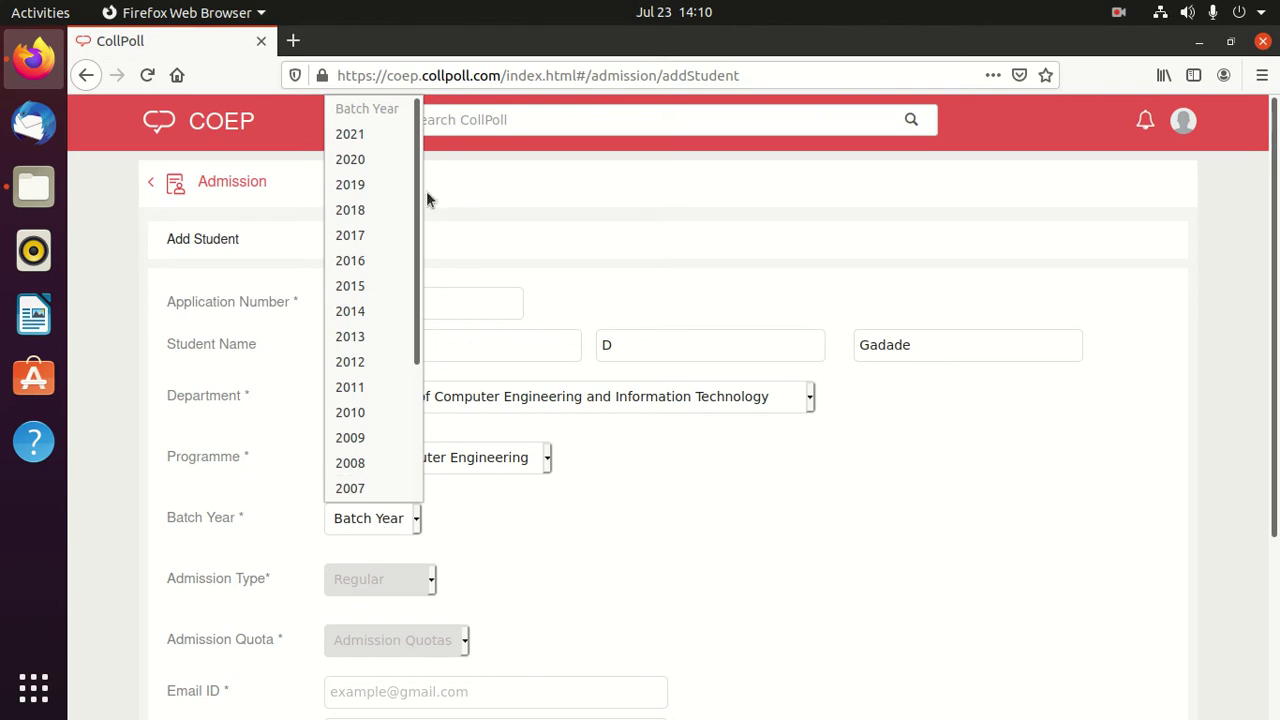
{"action": "left_click", "coordinate": [356, 133]}
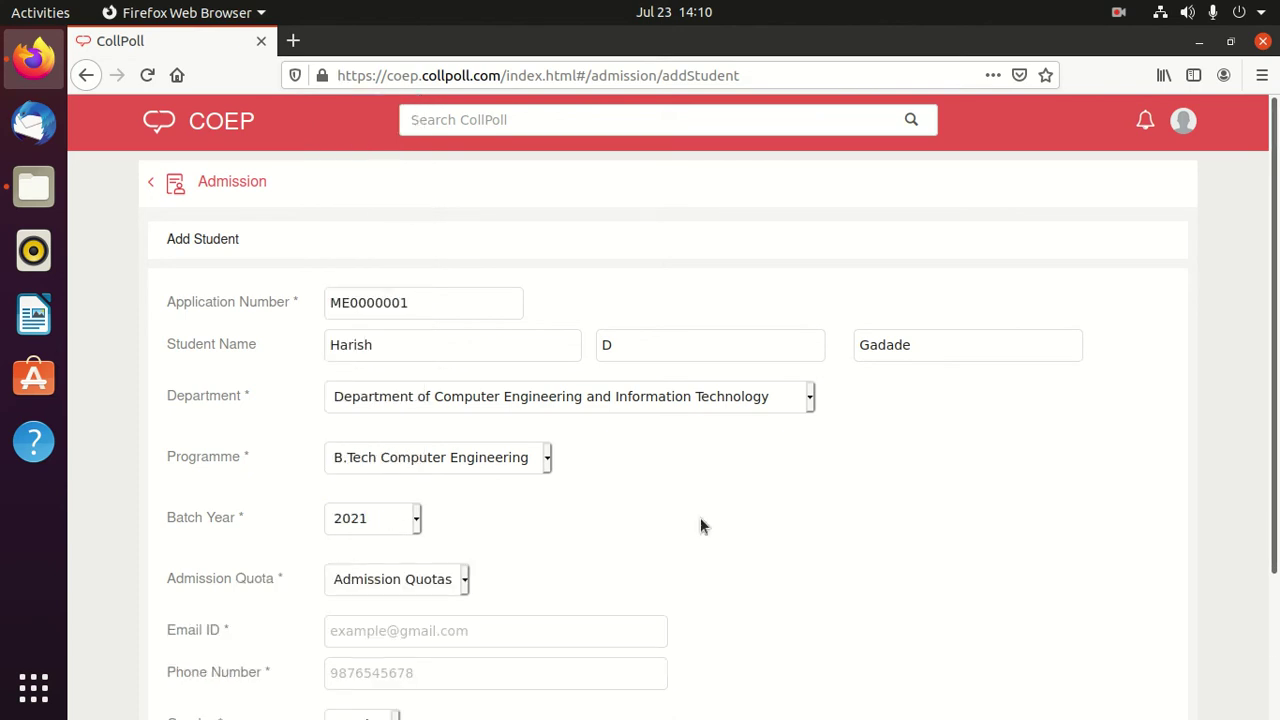
{"action": "scroll", "coordinate": [813, 535], "scroll_direction": "down", "scroll_amount": 2}
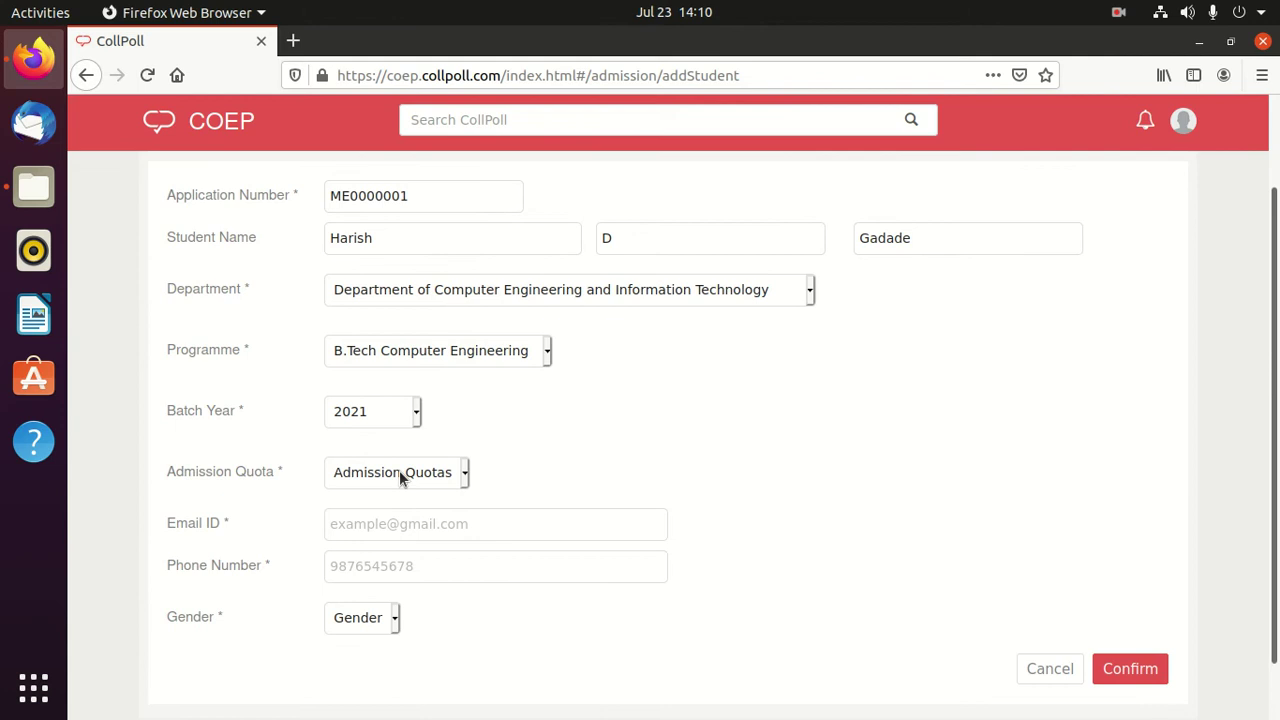
Step: Set the student's admission quota to OBC
{"action": "left_click", "coordinate": [399, 472]}
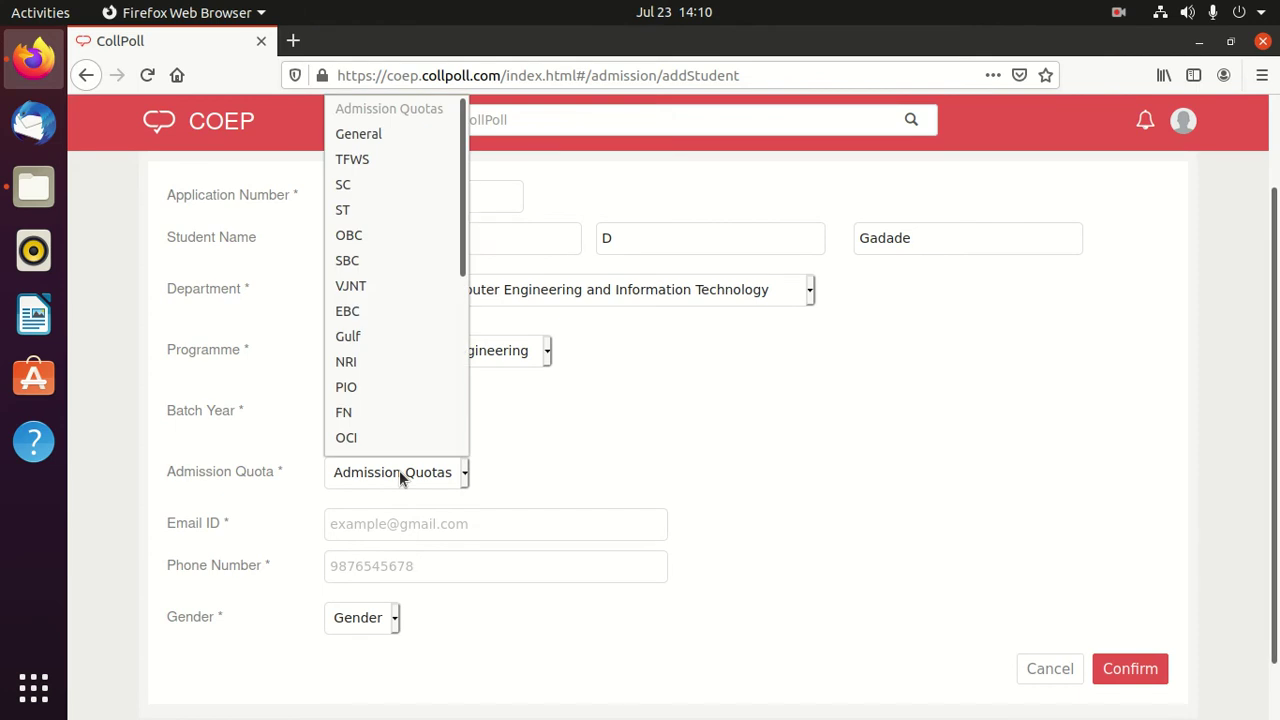
{"action": "scroll", "coordinate": [391, 414], "scroll_direction": "down", "scroll_amount": 1}
{"action": "scroll", "coordinate": [385, 330], "scroll_direction": "up", "scroll_amount": 1}
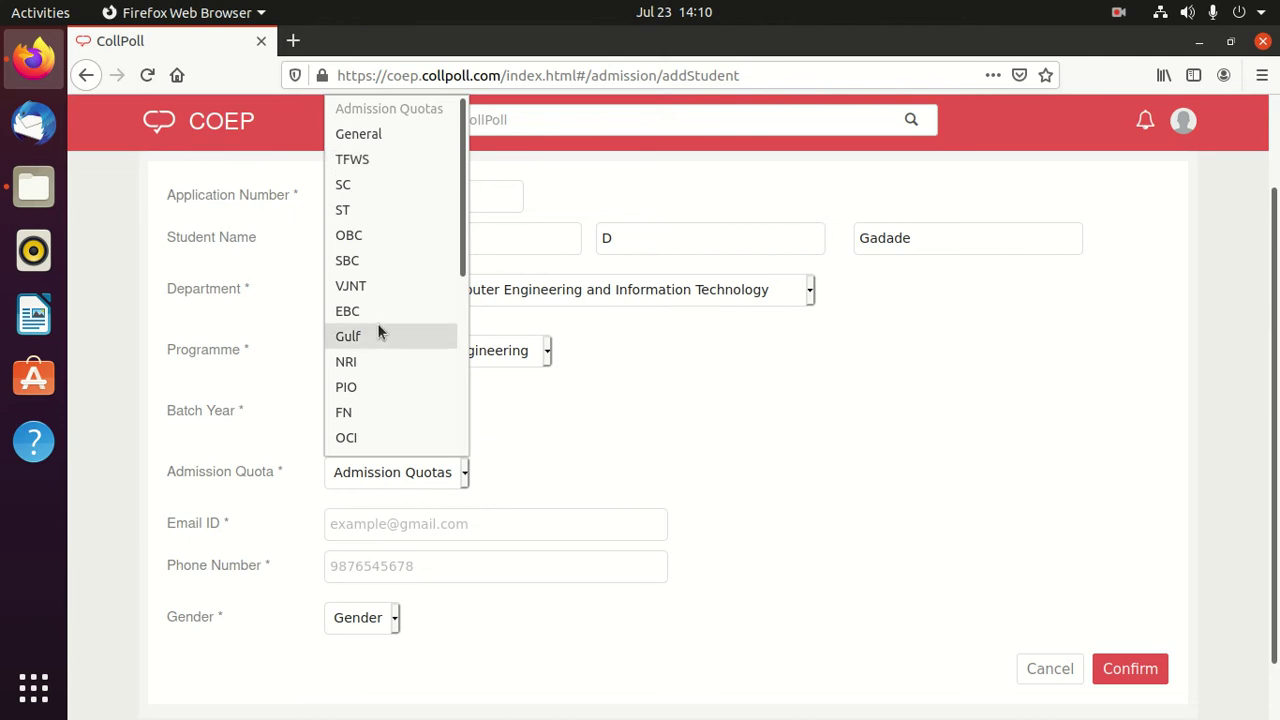
{"action": "left_click", "coordinate": [355, 236]}
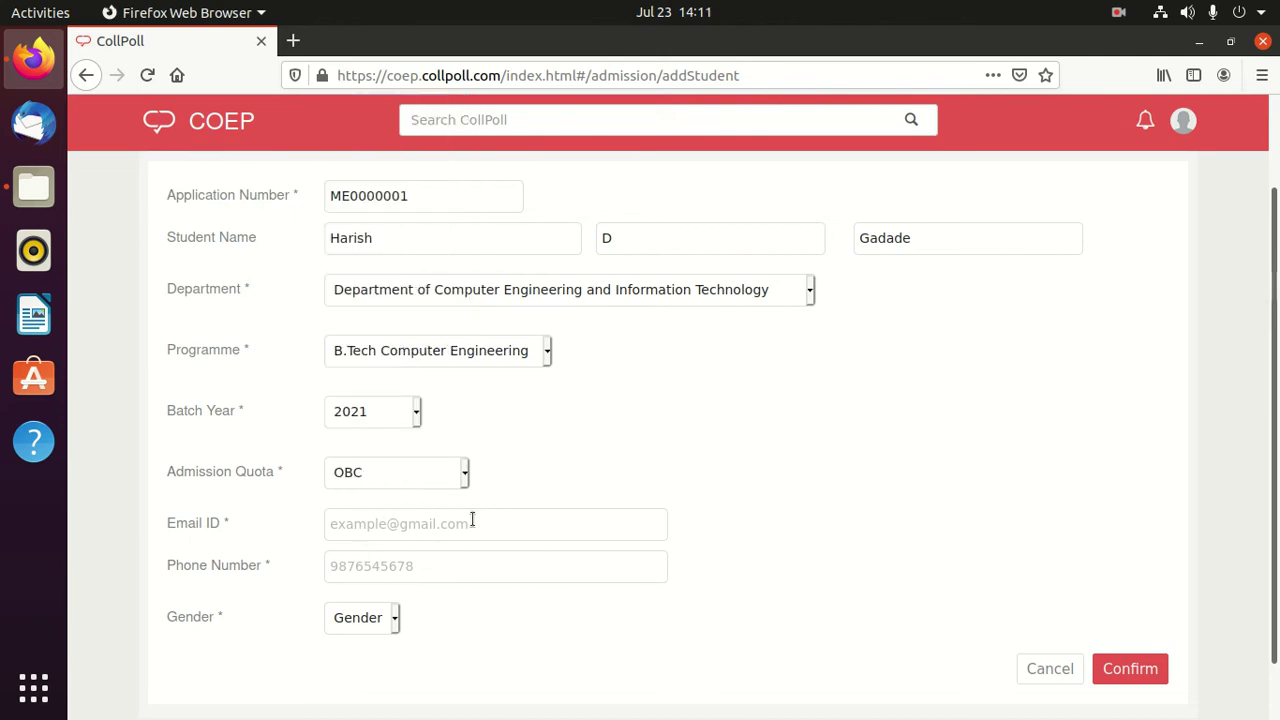
{"action": "scroll", "coordinate": [365, 545], "scroll_direction": "down", "scroll_amount": 1}
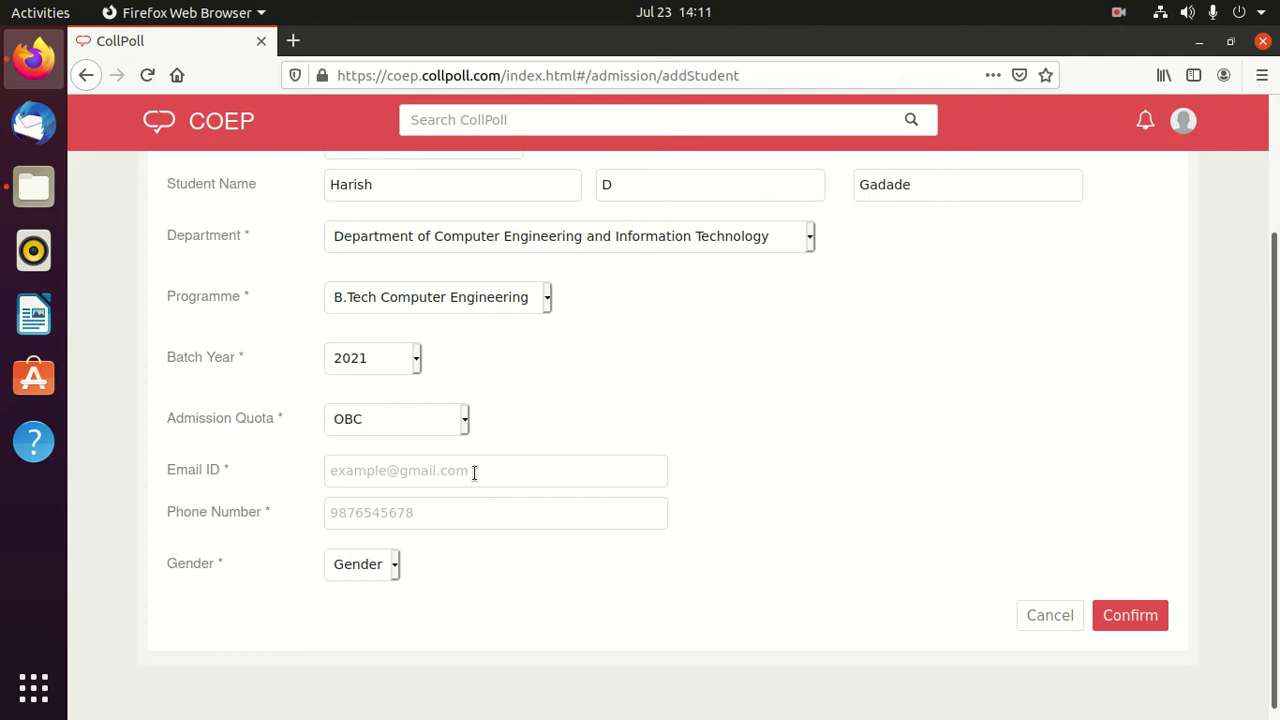
Step: Enter the student's email address, correcting the mistyped ending to .com
{"action": "left_click", "coordinate": [474, 472]}
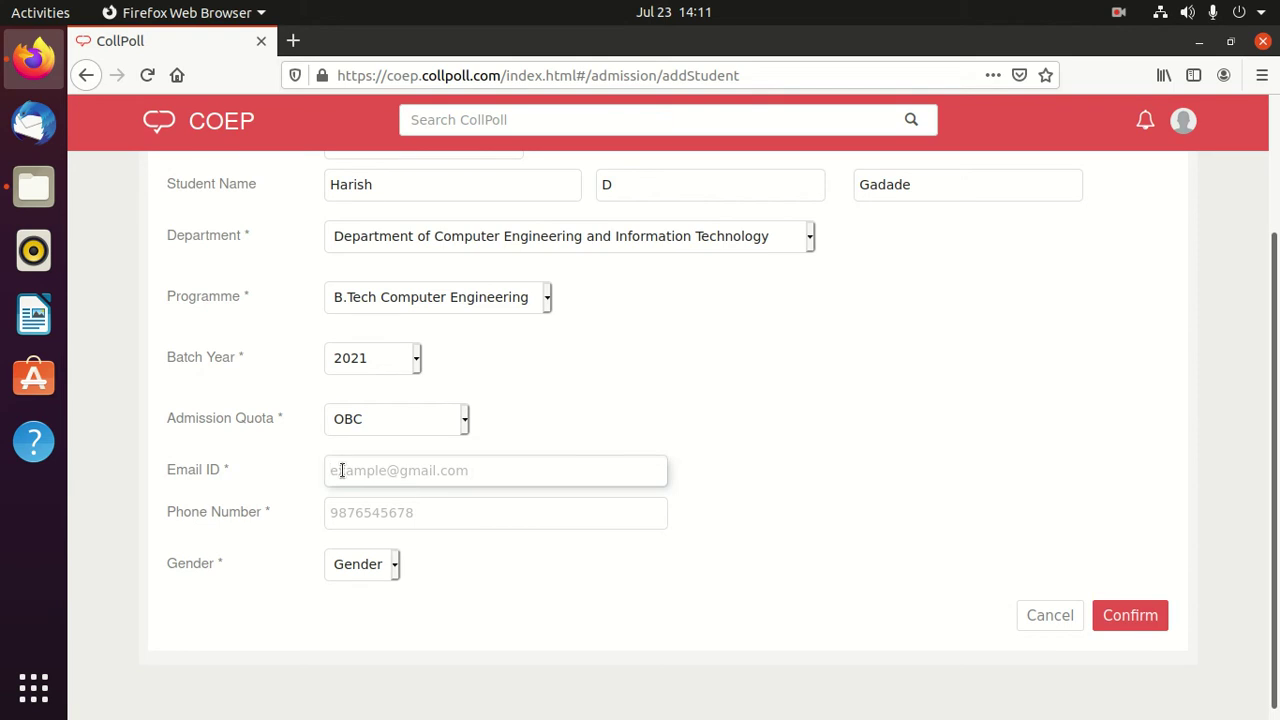
{"action": "left_click", "coordinate": [449, 510]}
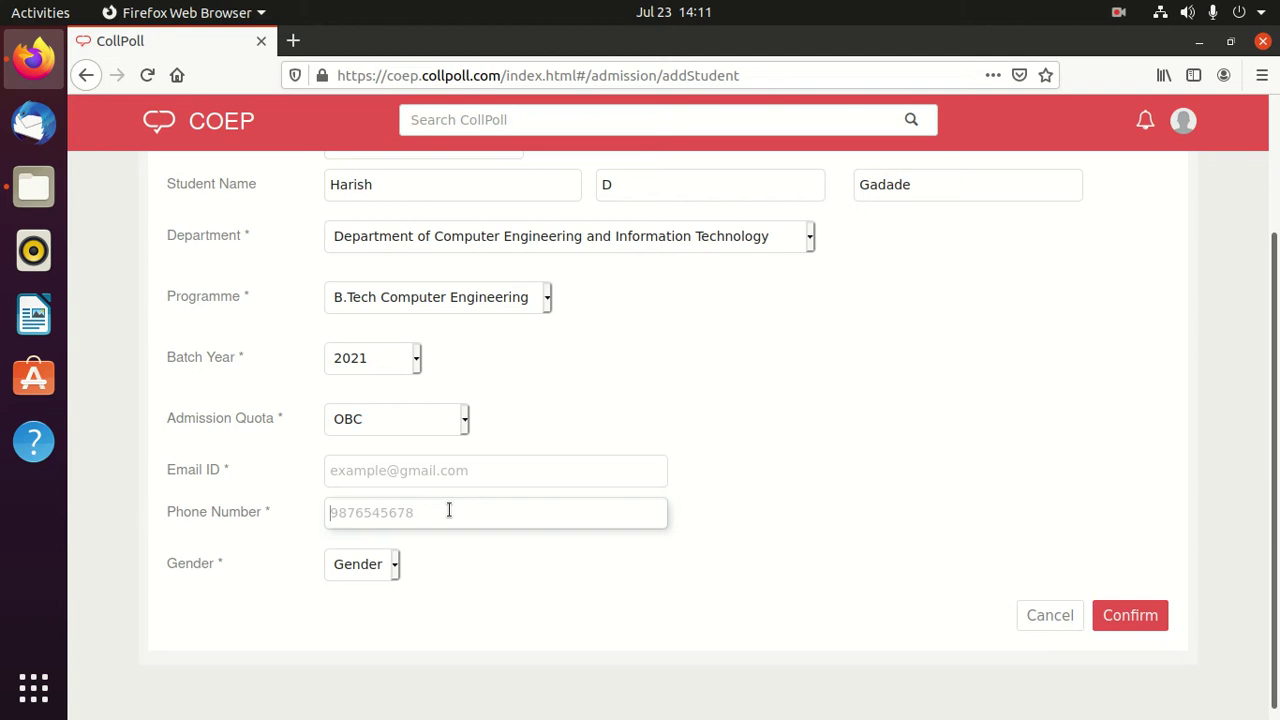
{"action": "left_click", "coordinate": [488, 464]}
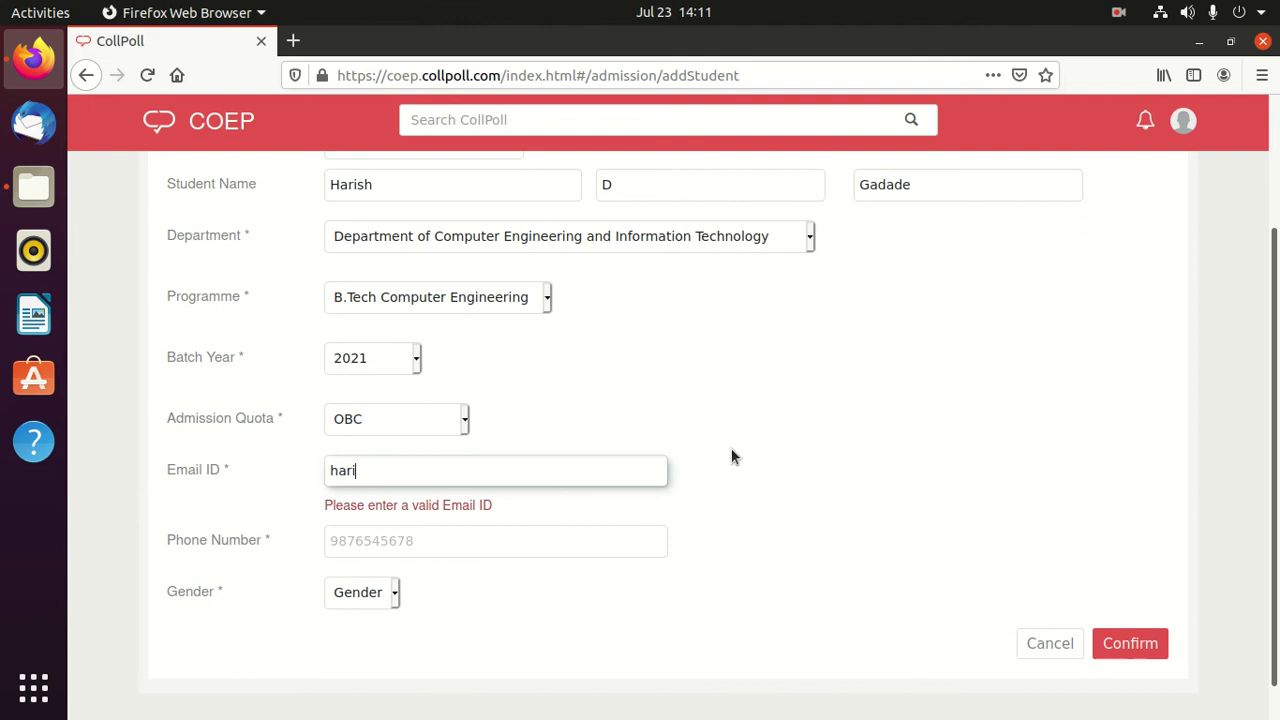
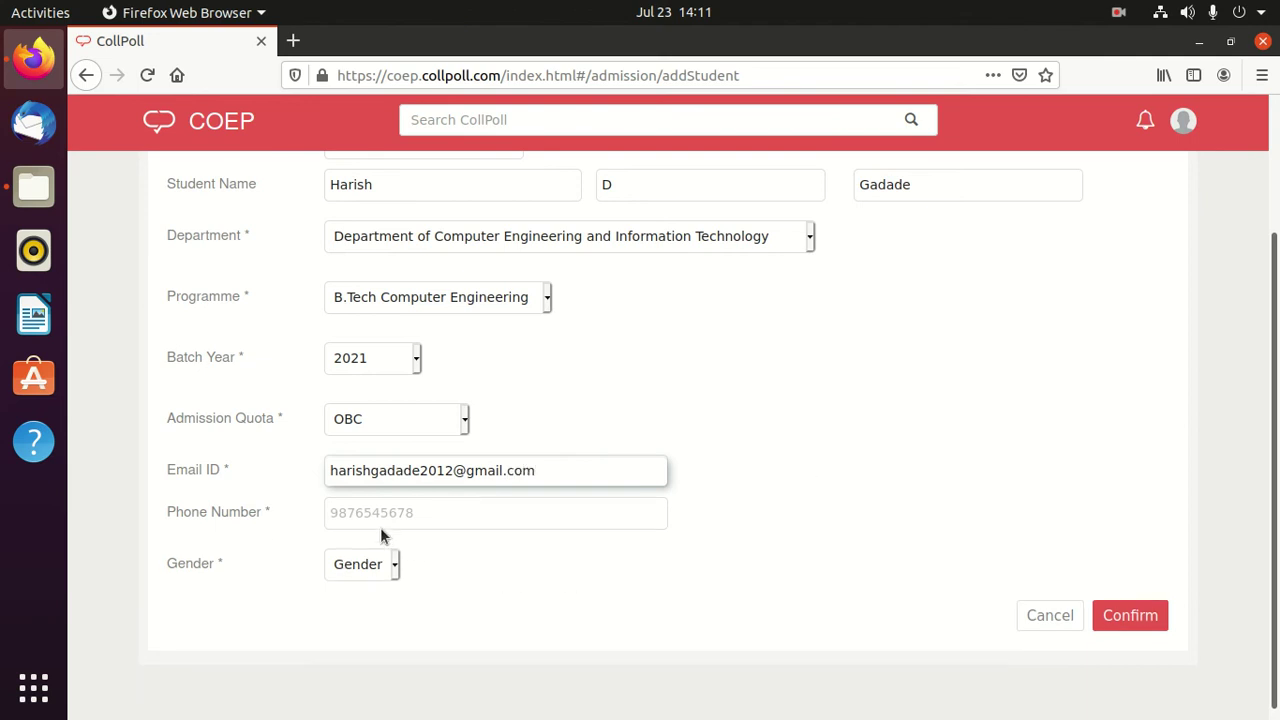
Step: Enter the student's phone number and set the gender to Male
{"action": "left_click", "coordinate": [408, 513]}
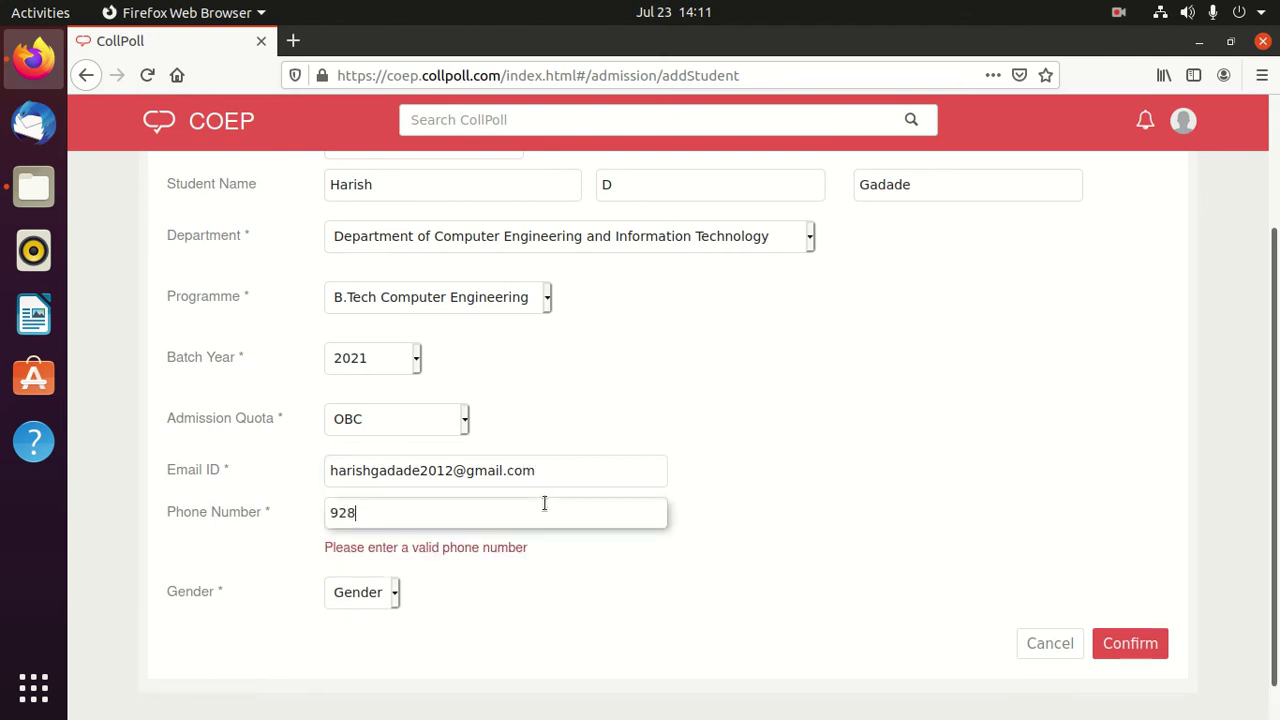
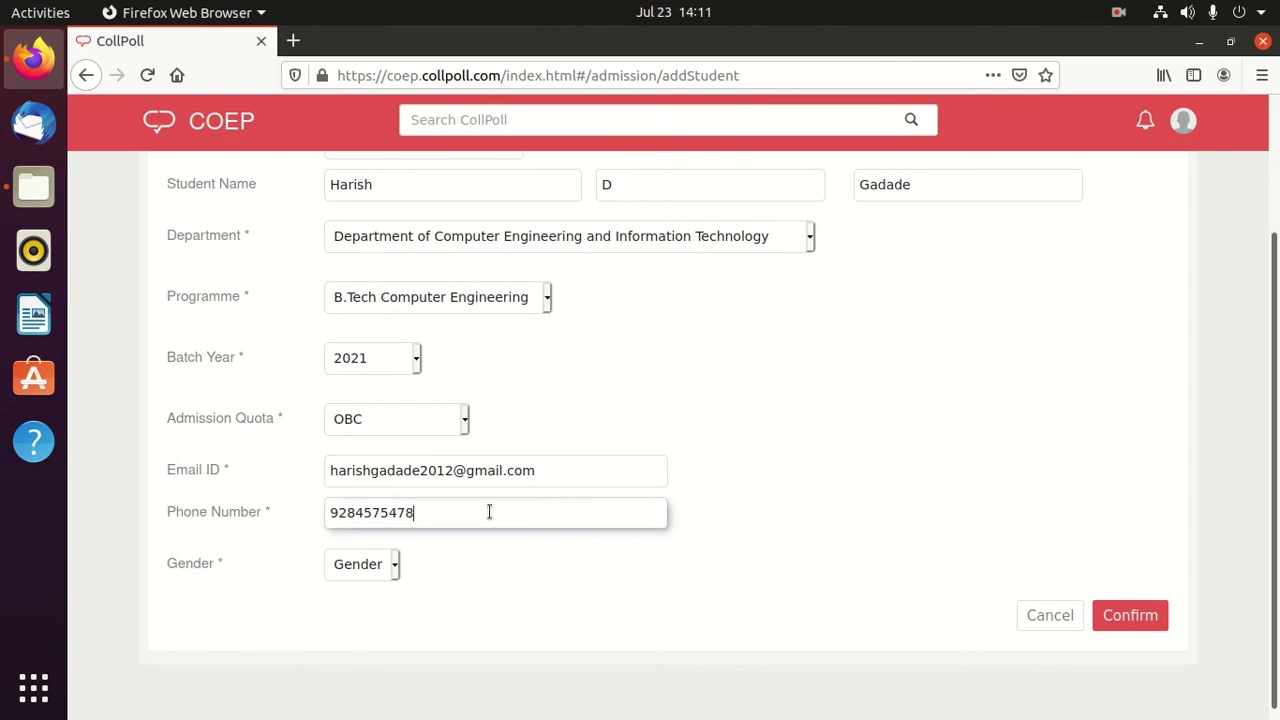
{"action": "left_click", "coordinate": [355, 564]}
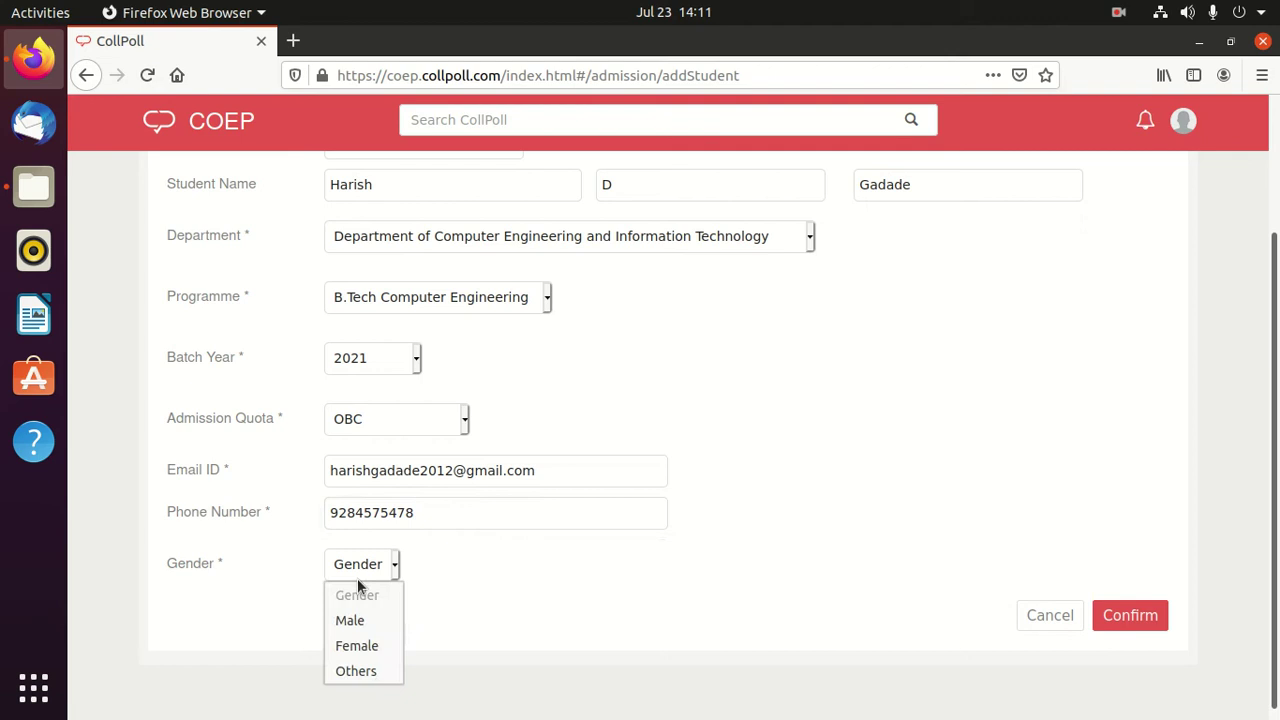
{"action": "left_click", "coordinate": [360, 621]}
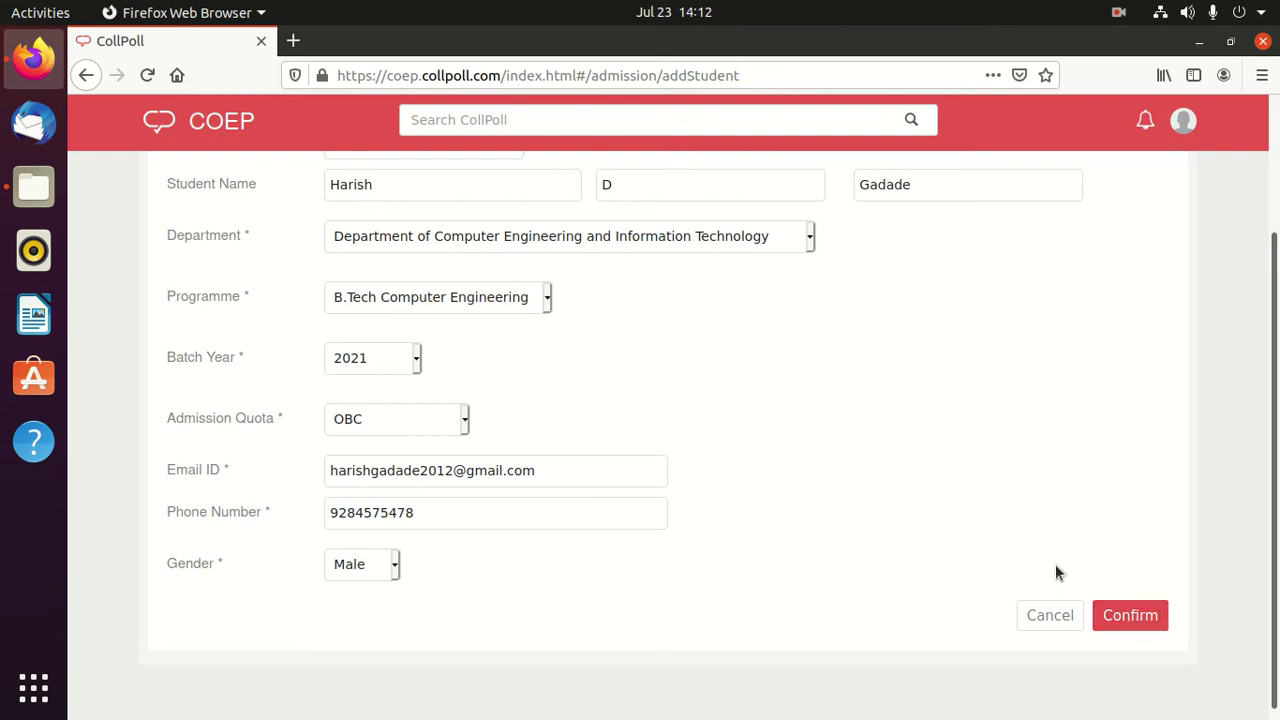
{"action": "scroll", "coordinate": [1055, 564], "scroll_direction": "up", "scroll_amount": 3}
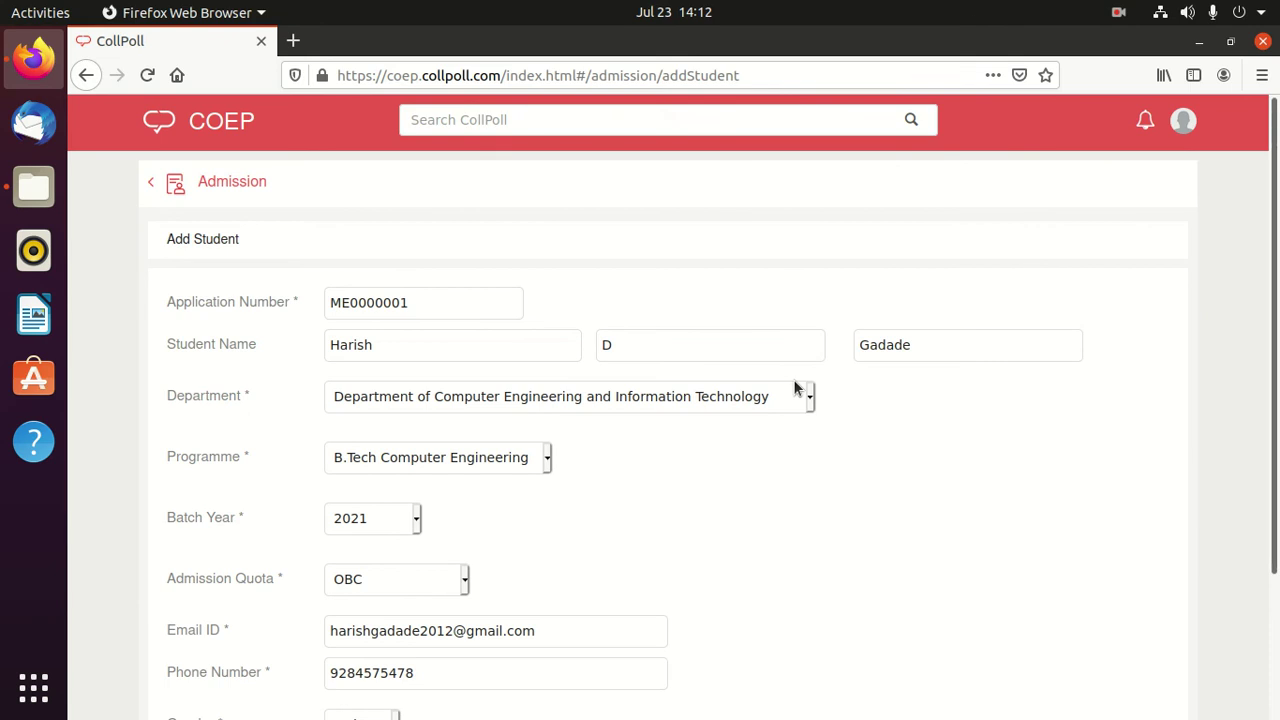
Step: Return to Admission, start Add Student In Bulk, and save the Sample_student_list.xls template
{"action": "left_click", "coordinate": [157, 185]}
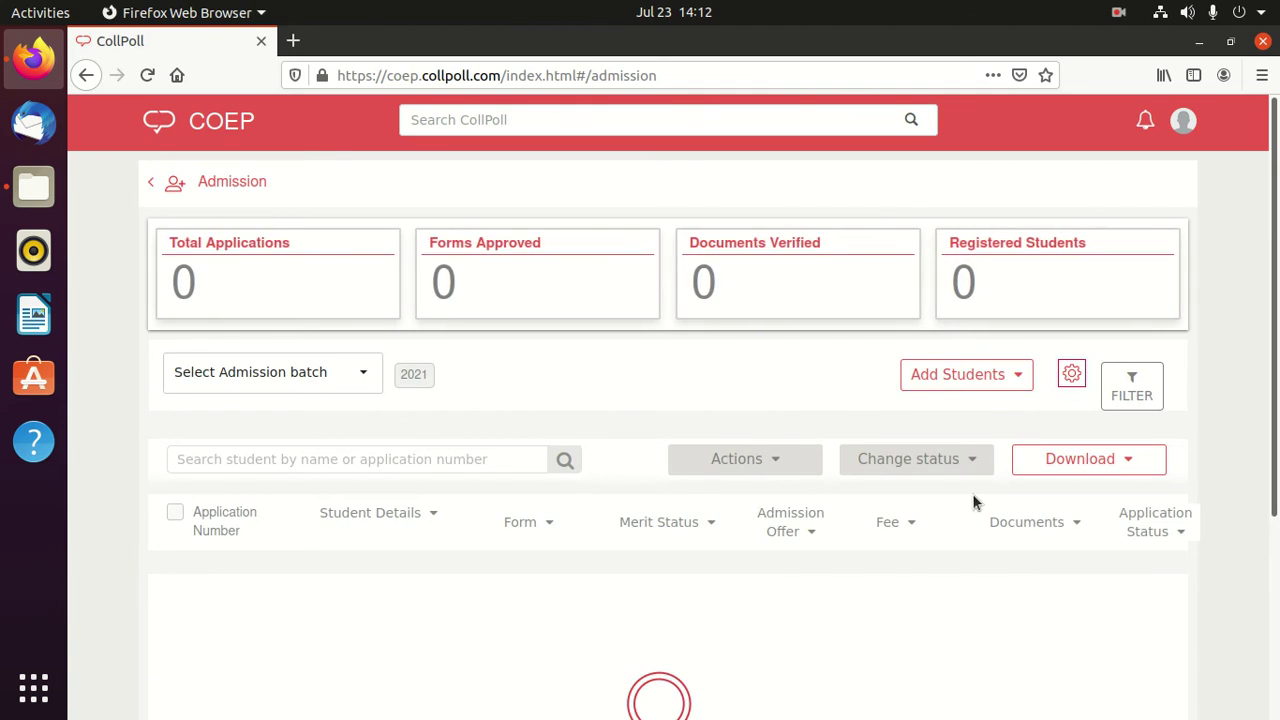
{"action": "left_click", "coordinate": [974, 388]}
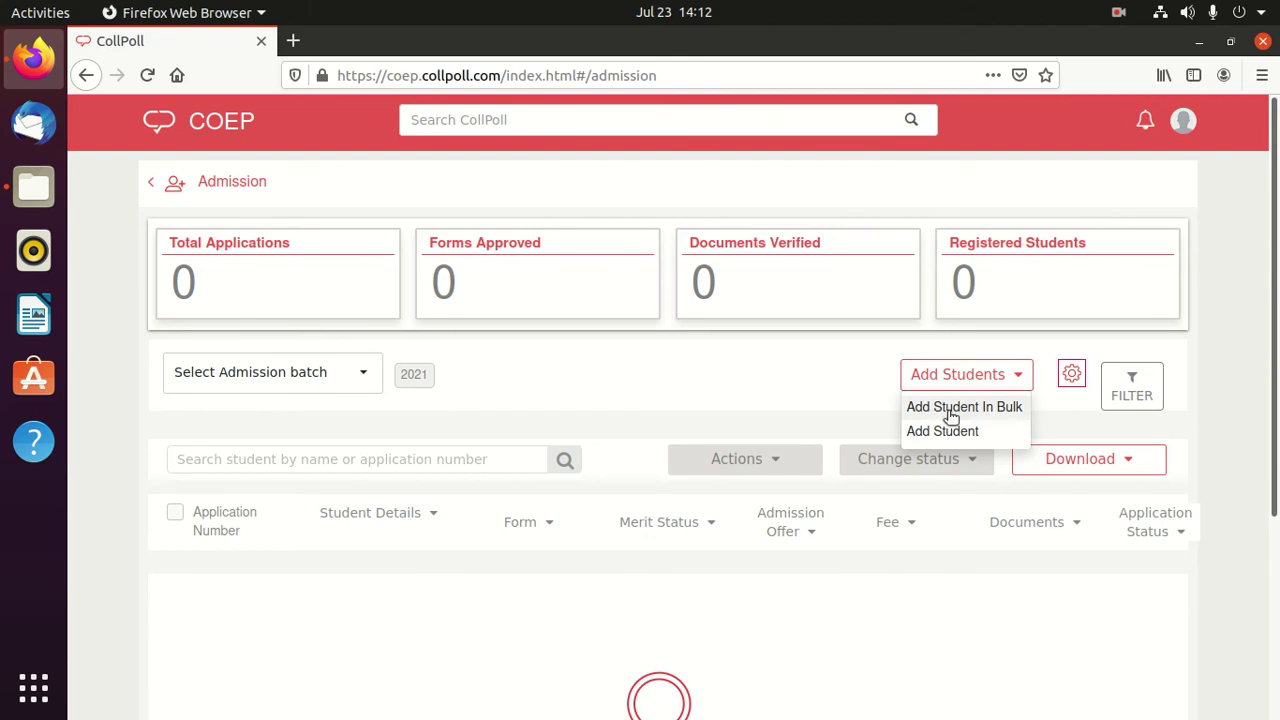
{"action": "left_click", "coordinate": [938, 416]}
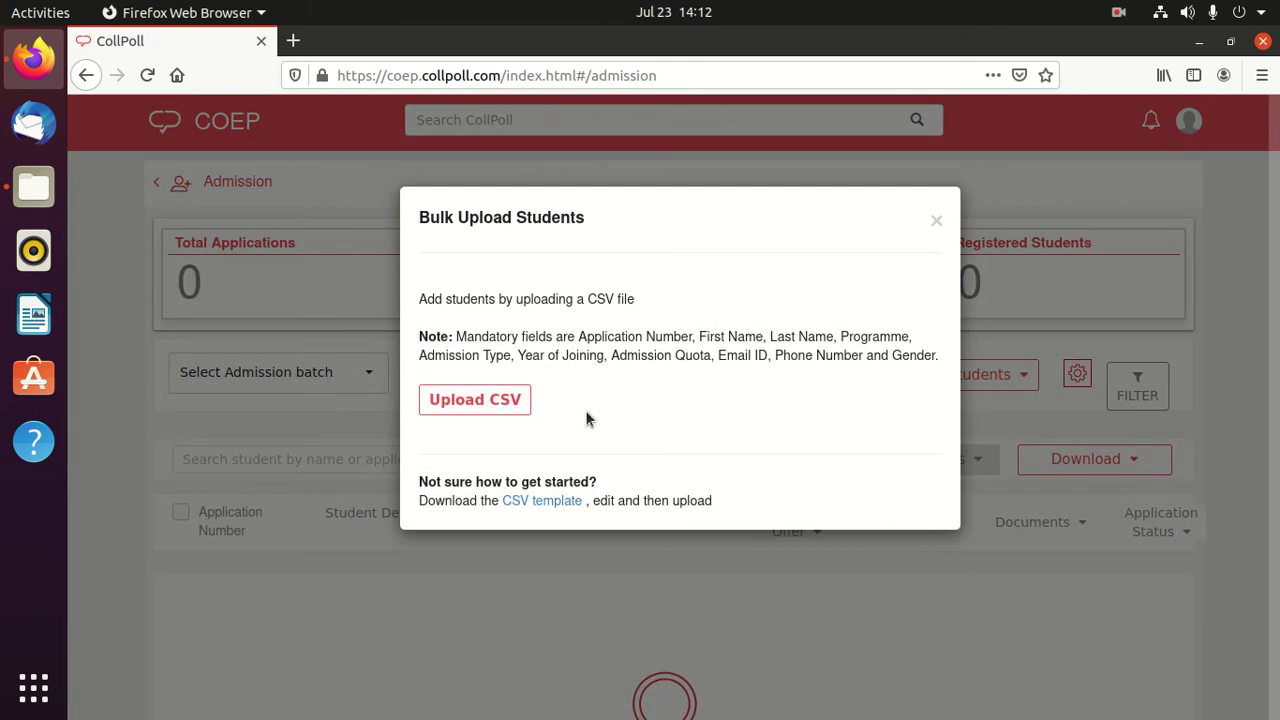
{"action": "left_click", "coordinate": [515, 502]}
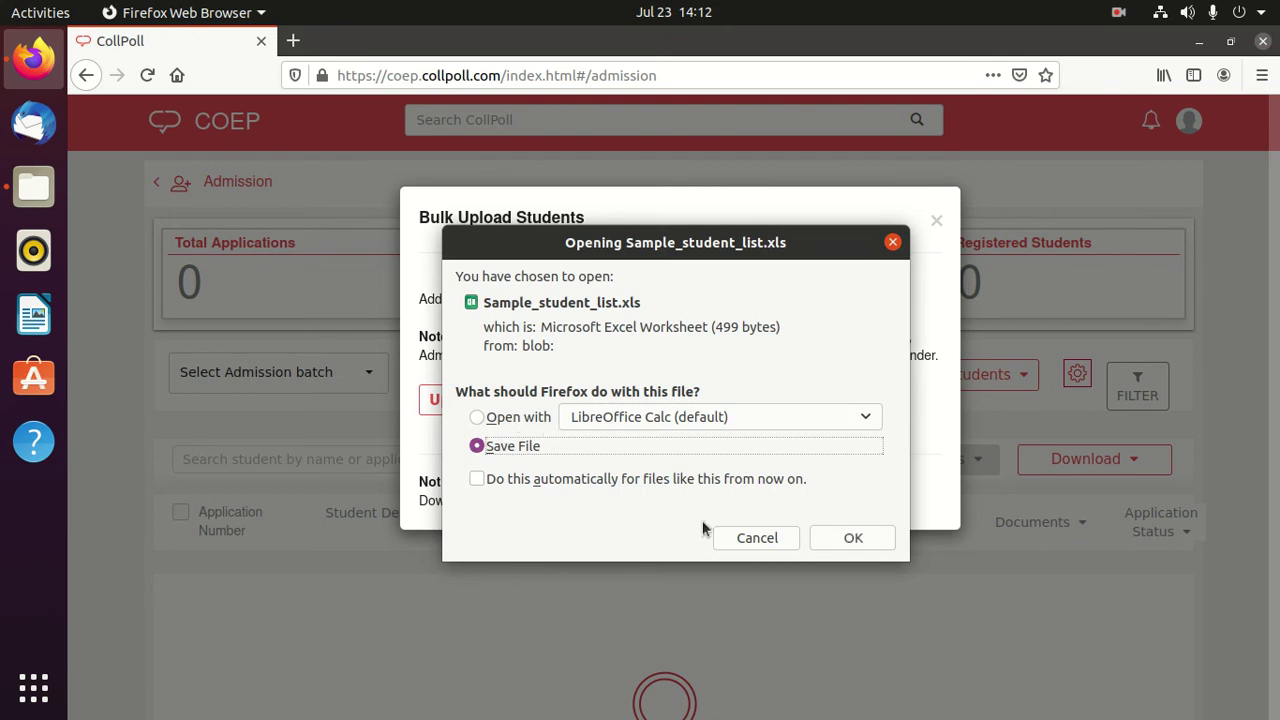
{"action": "left_click", "coordinate": [850, 538]}
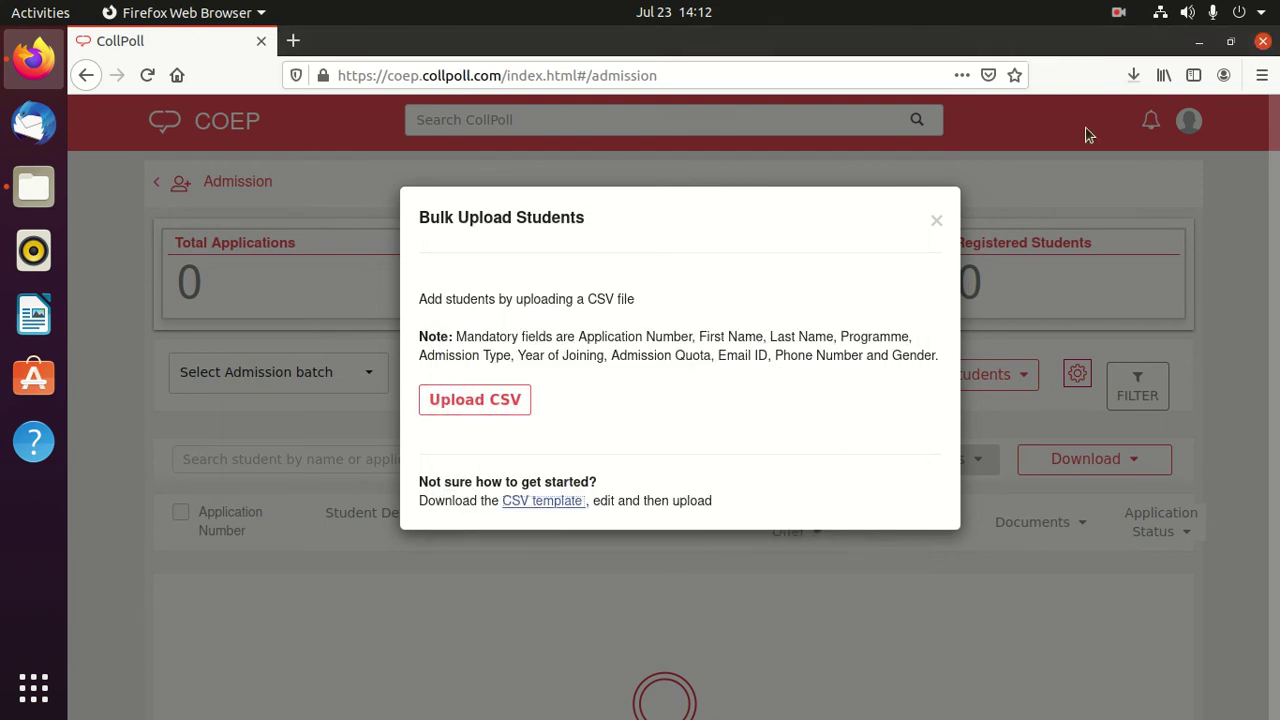
Step: Open the downloaded template in LibreOffice, clearing Document Recovery and accepting the Text Import settings
{"action": "left_click", "coordinate": [1133, 77]}
{"action": "left_click", "coordinate": [680, 128]}
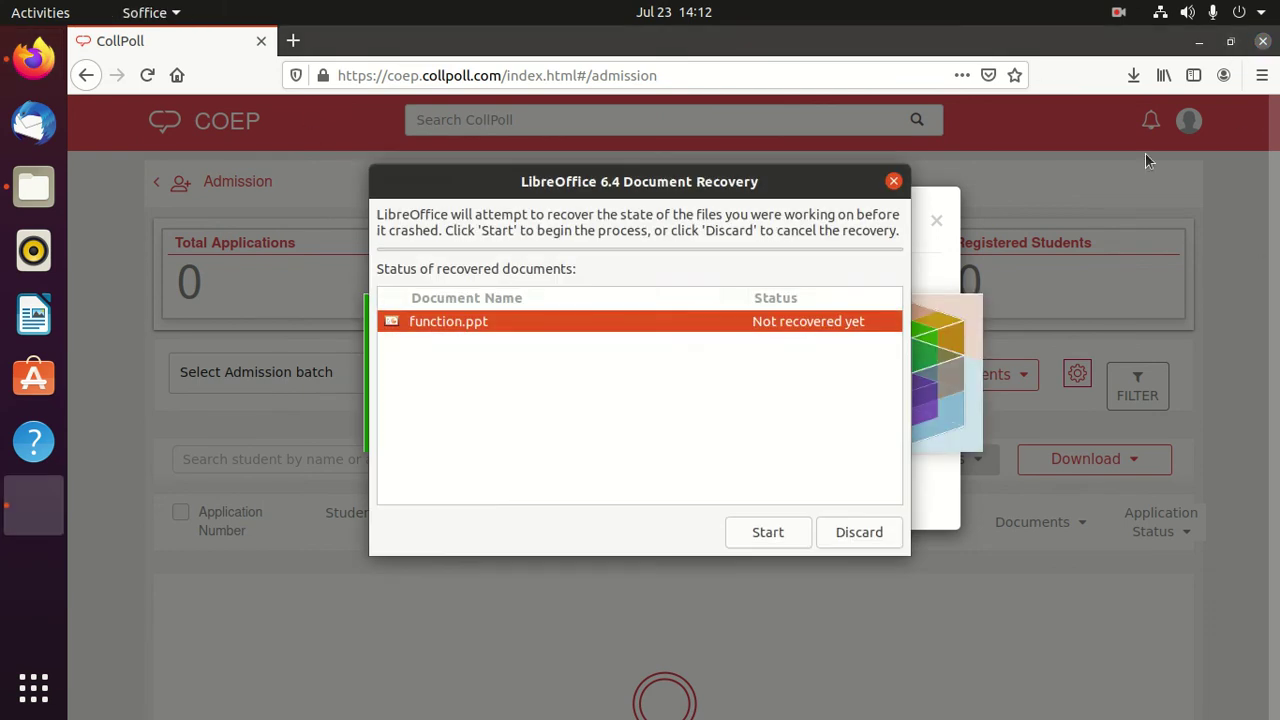
{"action": "left_click", "coordinate": [859, 532]}
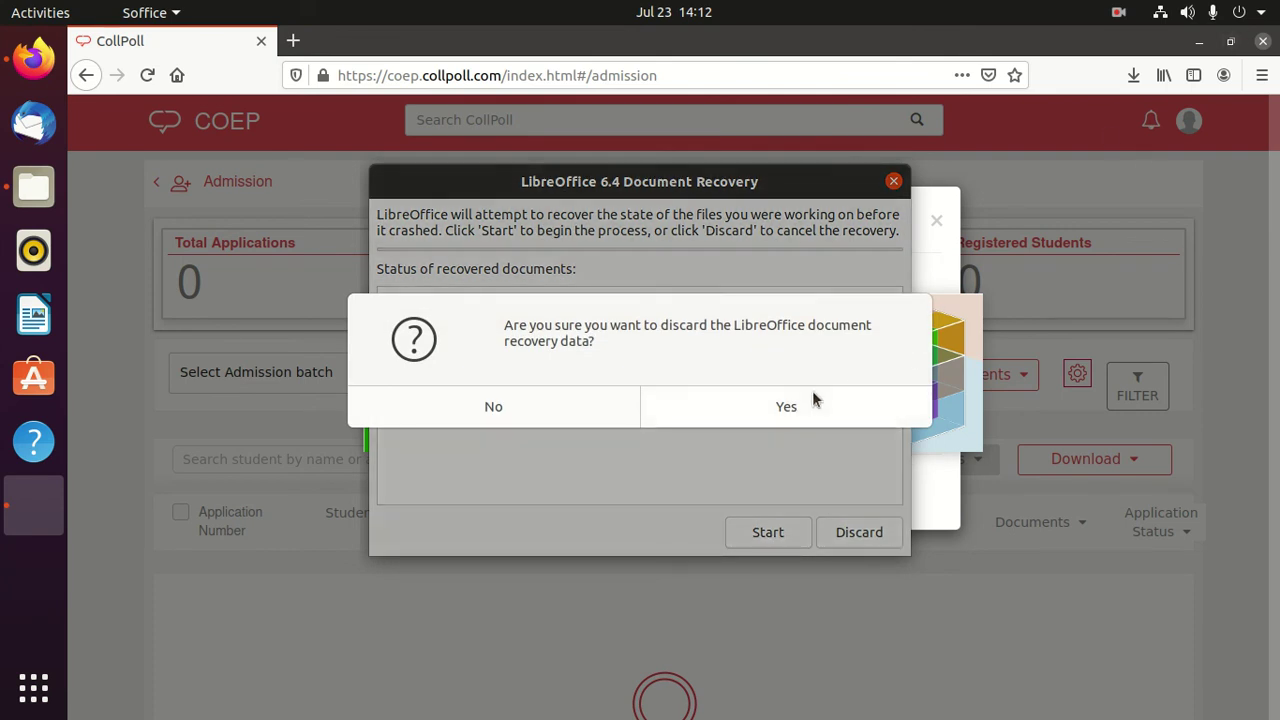
{"action": "left_click", "coordinate": [488, 408]}
{"action": "left_click", "coordinate": [1199, 41]}
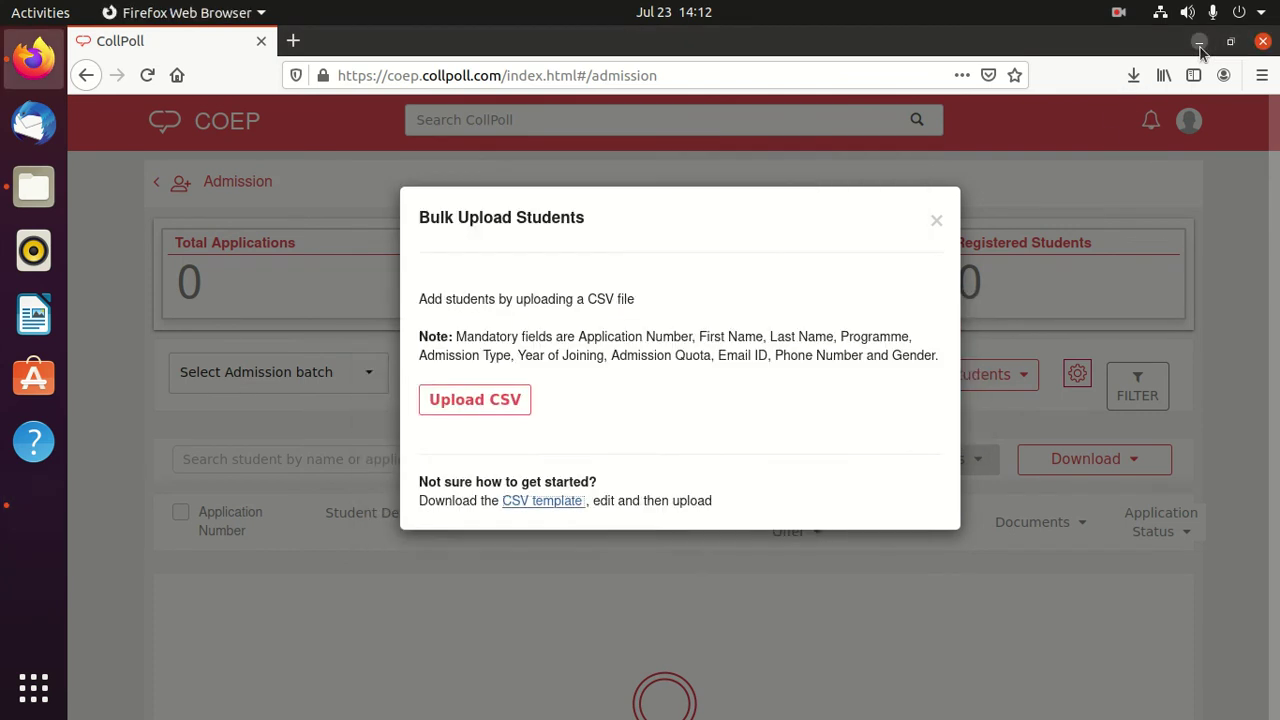
{"action": "left_click", "coordinate": [766, 533]}
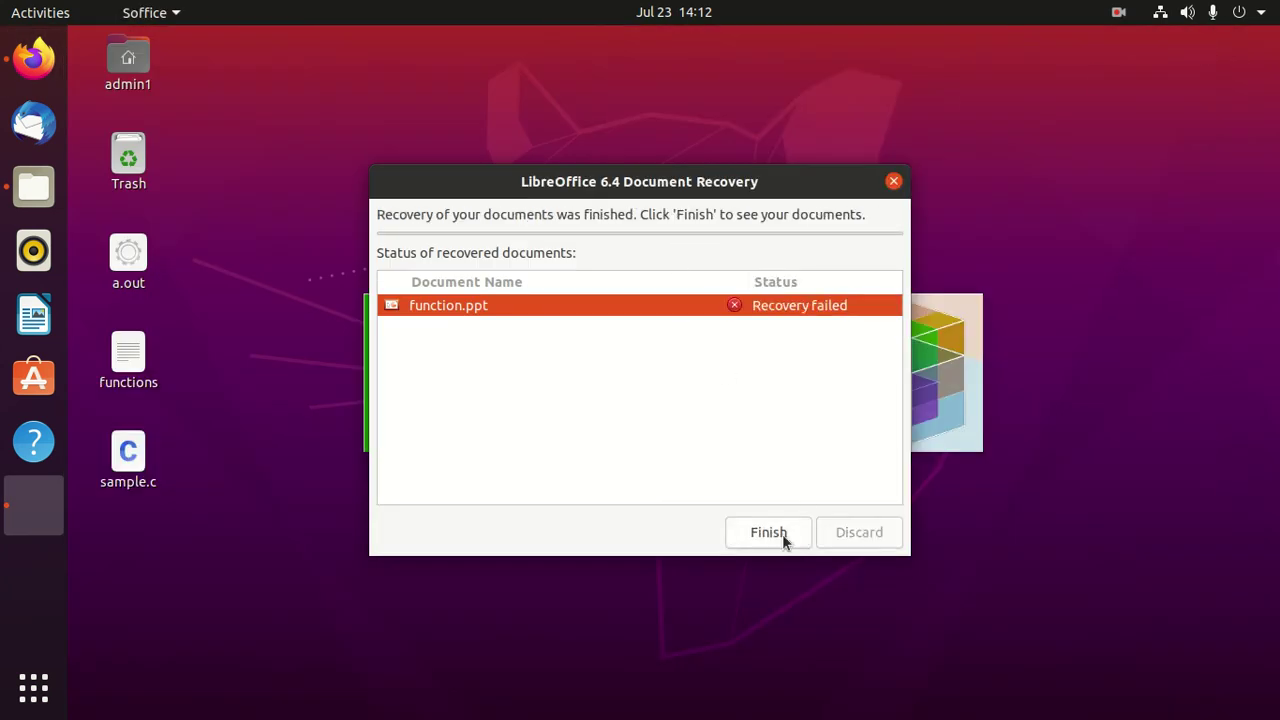
{"action": "left_click", "coordinate": [776, 531]}
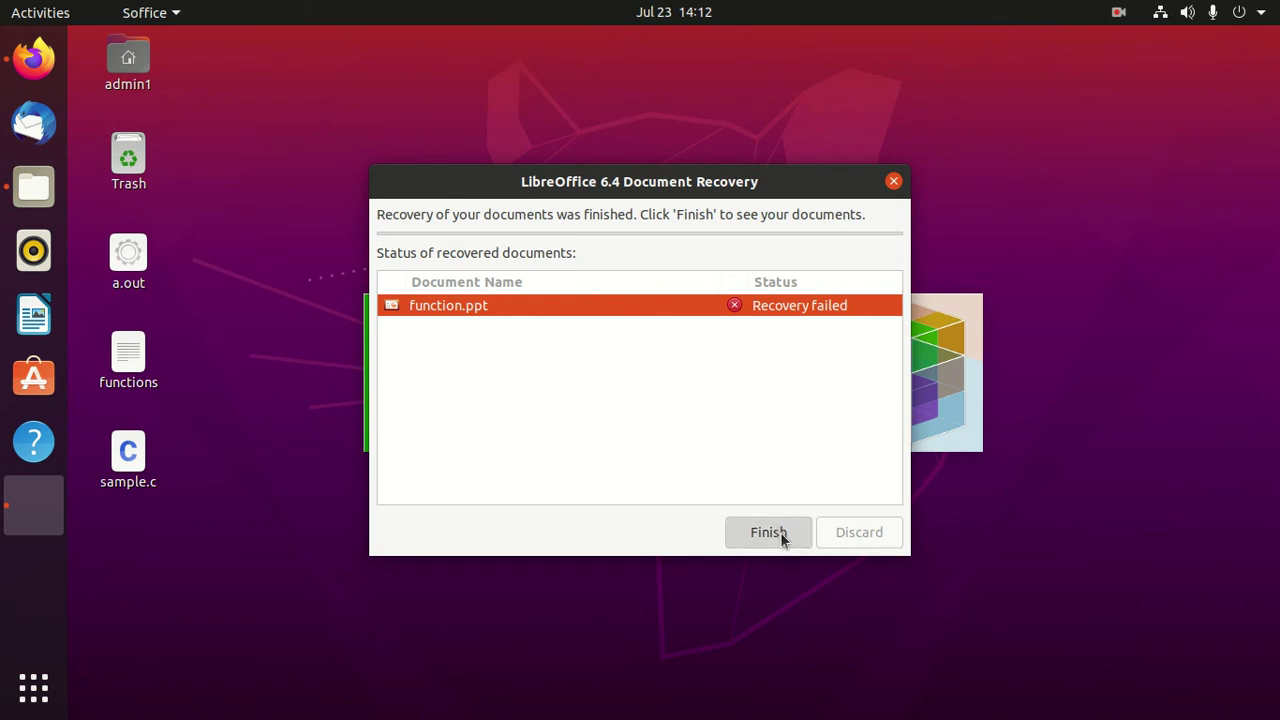
{"action": "left_click", "coordinate": [891, 186]}
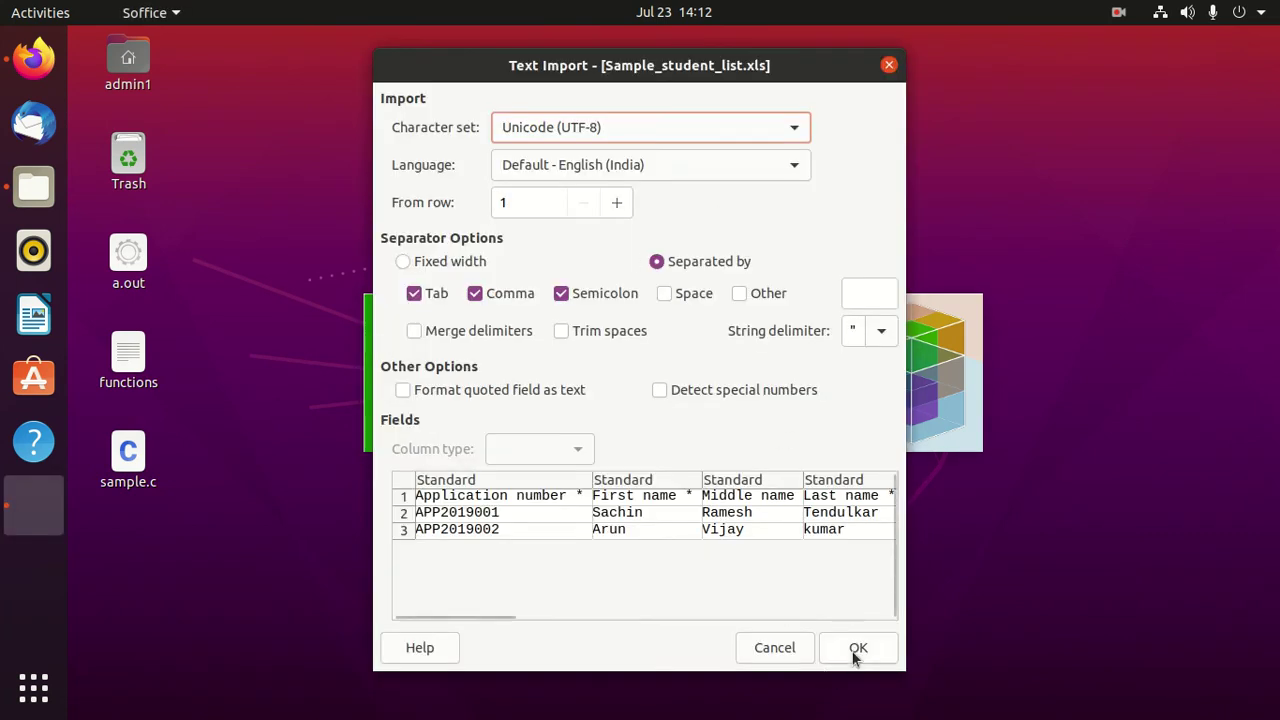
{"action": "left_click", "coordinate": [853, 649]}
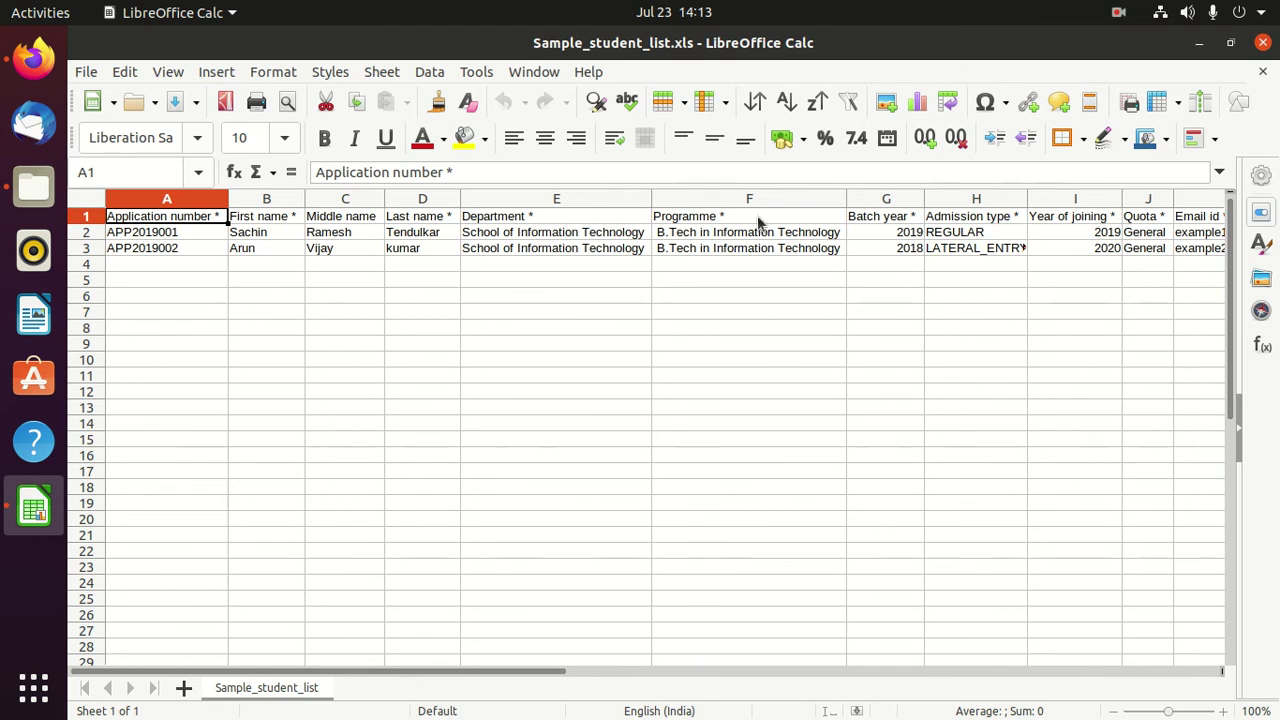
Step: Delete the two sample student rows in A2:O5, leaving only the headers, and close Calc
{"action": "key", "text": "Right"}
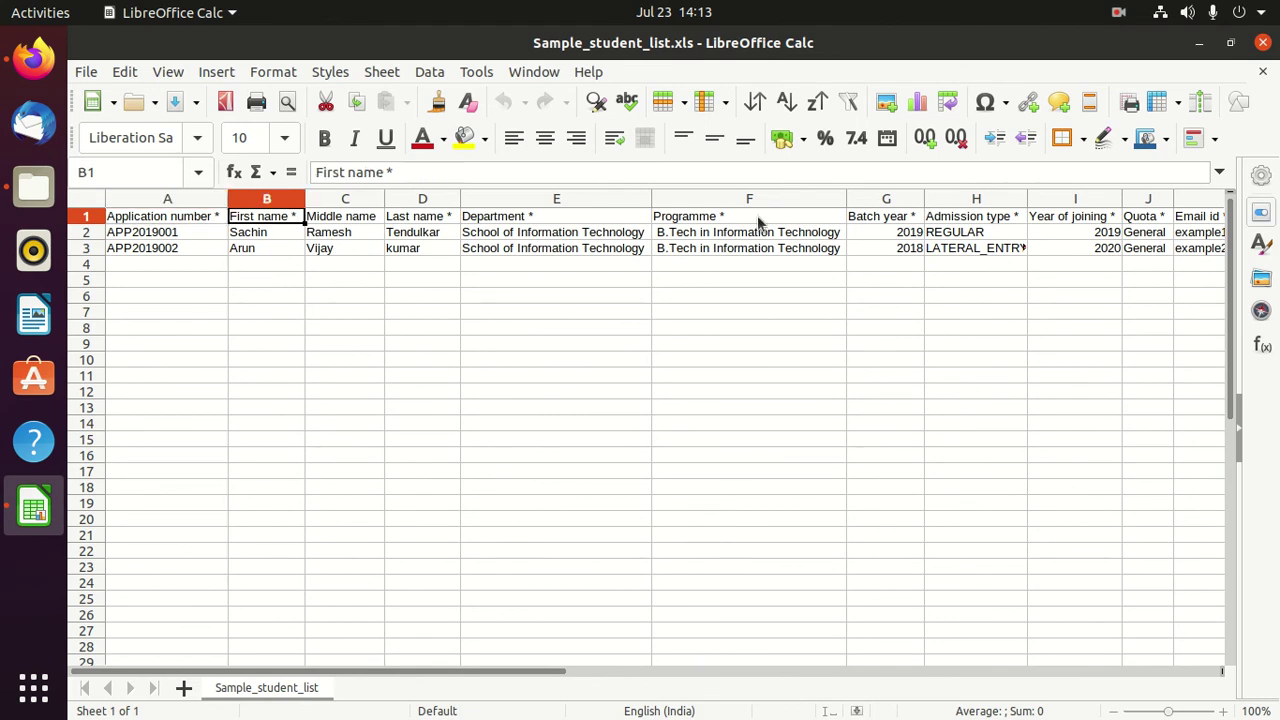
{"action": "key", "text": "Right"}
{"action": "key", "text": "Right"}
{"action": "key", "text": "Right"}
{"action": "key", "text": "Right"}
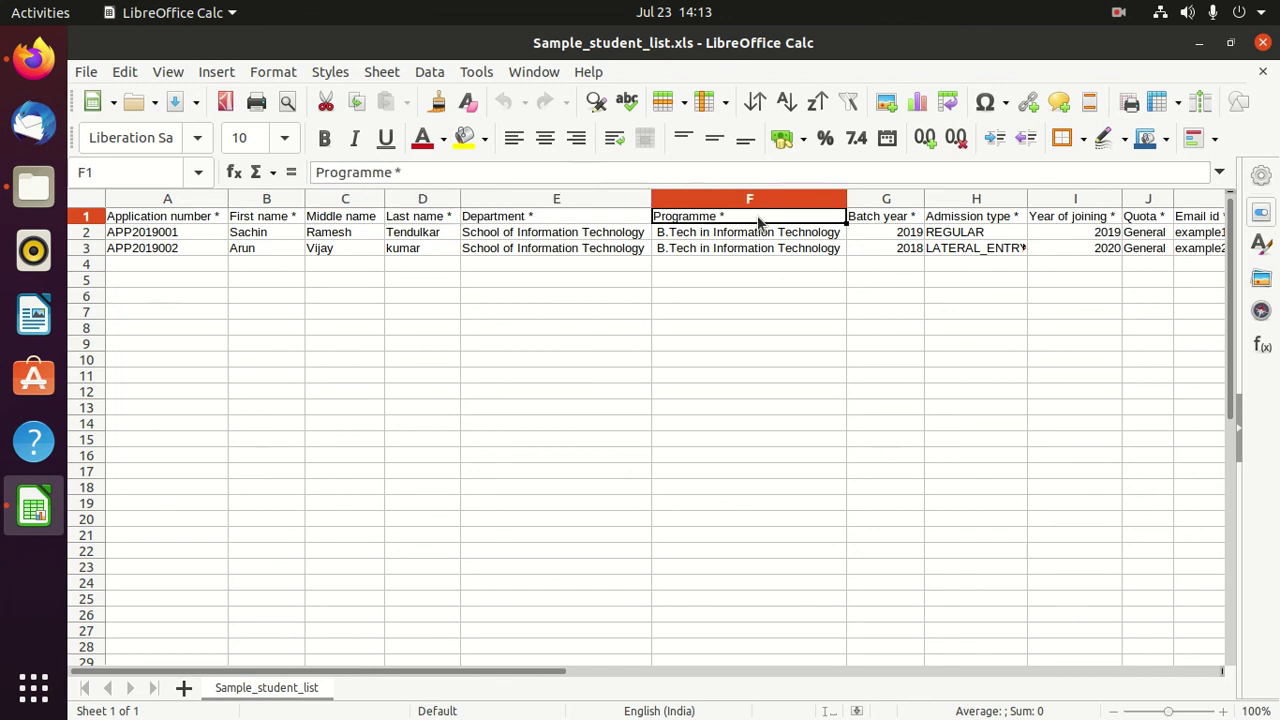
{"action": "key", "text": "Right"}
{"action": "key", "text": "Right"}
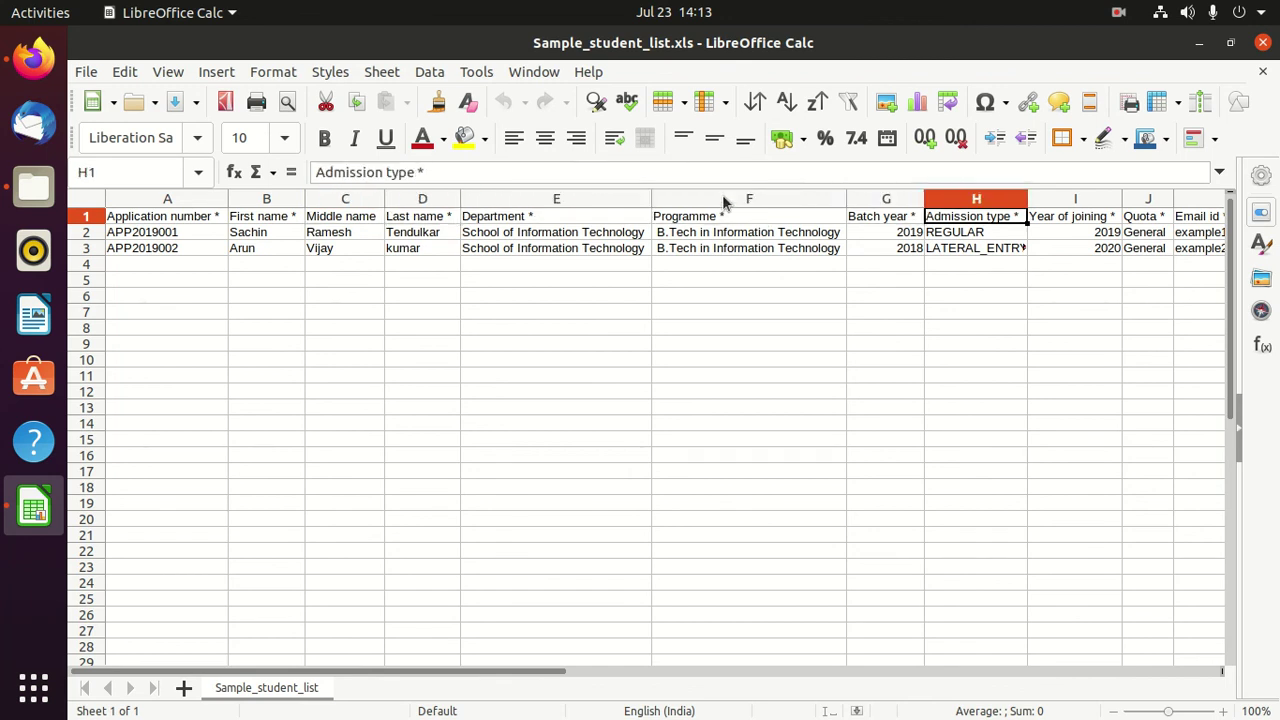
{"action": "left_click_drag", "start_coordinate": [143, 235], "coordinate": [1204, 280]}
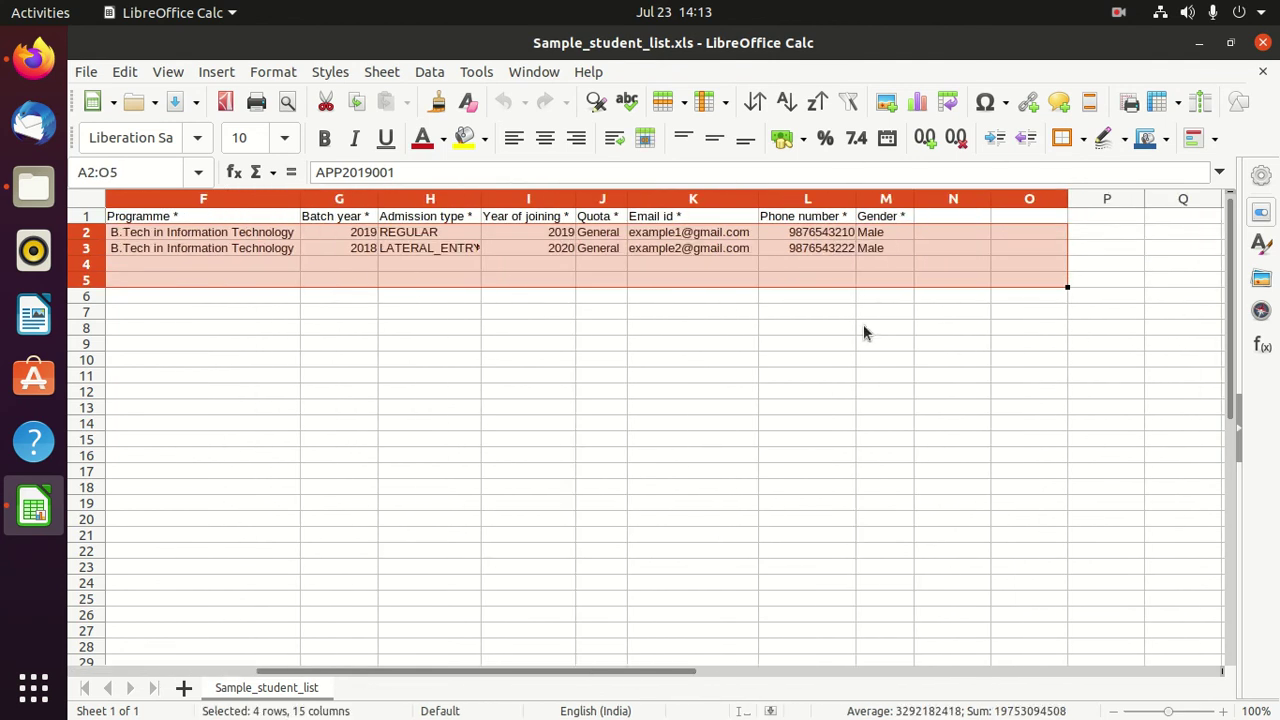
{"action": "key", "text": "Delete"}
{"action": "left_click", "coordinate": [240, 396]}
{"action": "left_click_drag", "start_coordinate": [632, 671], "coordinate": [446, 671]}
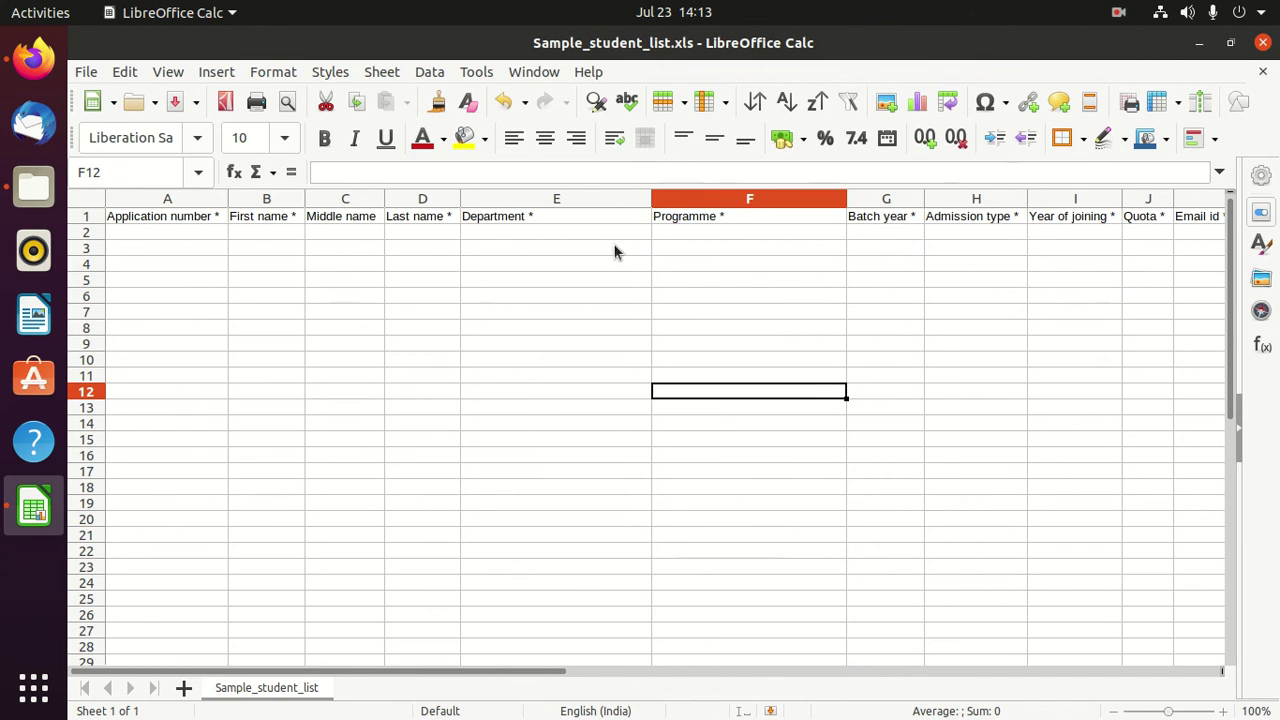
{"action": "left_click", "coordinate": [1262, 42]}
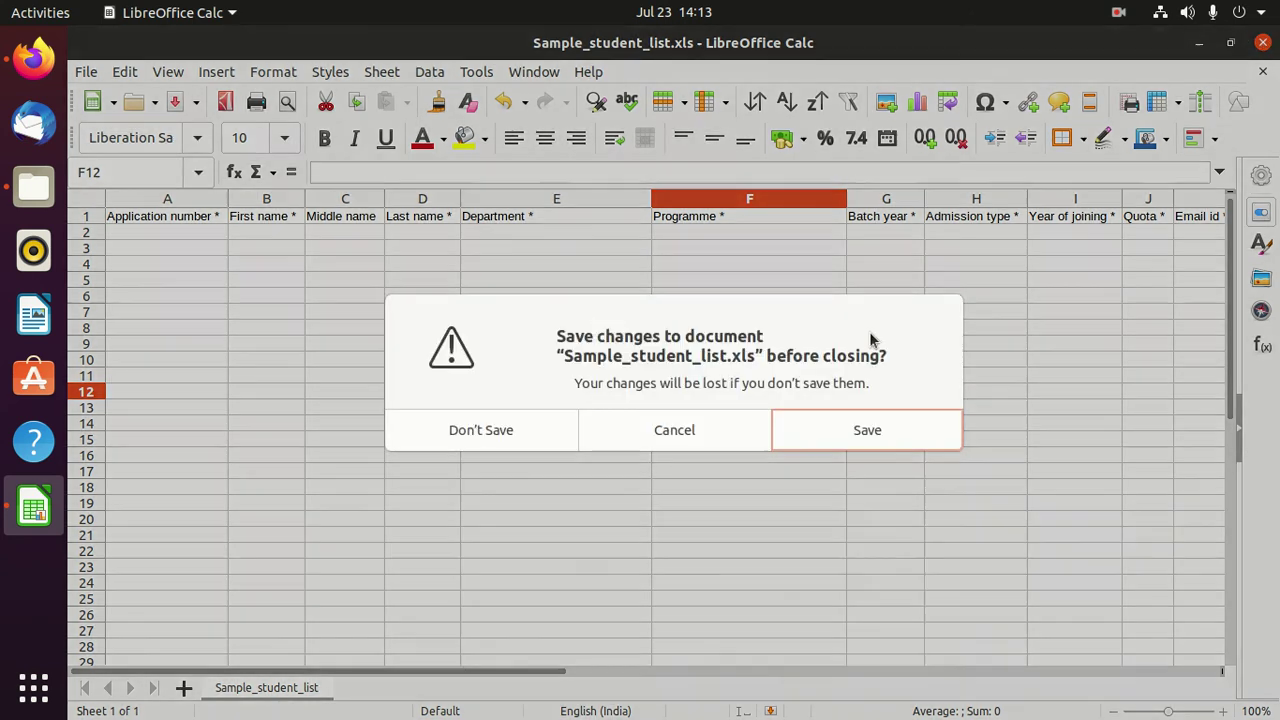
Step: Discard the template changes, then open the Upload CSV file picker, browse Home, and cancel
{"action": "left_click", "coordinate": [540, 433]}
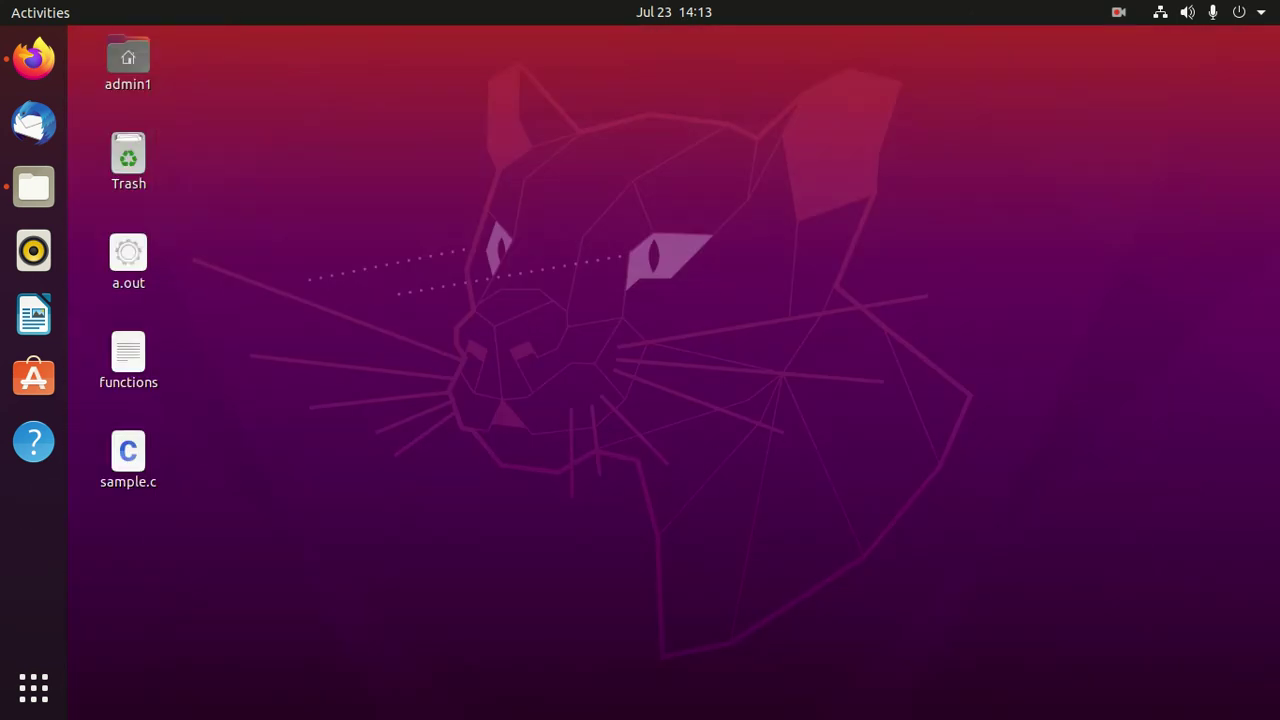
{"action": "left_click", "coordinate": [32, 55]}
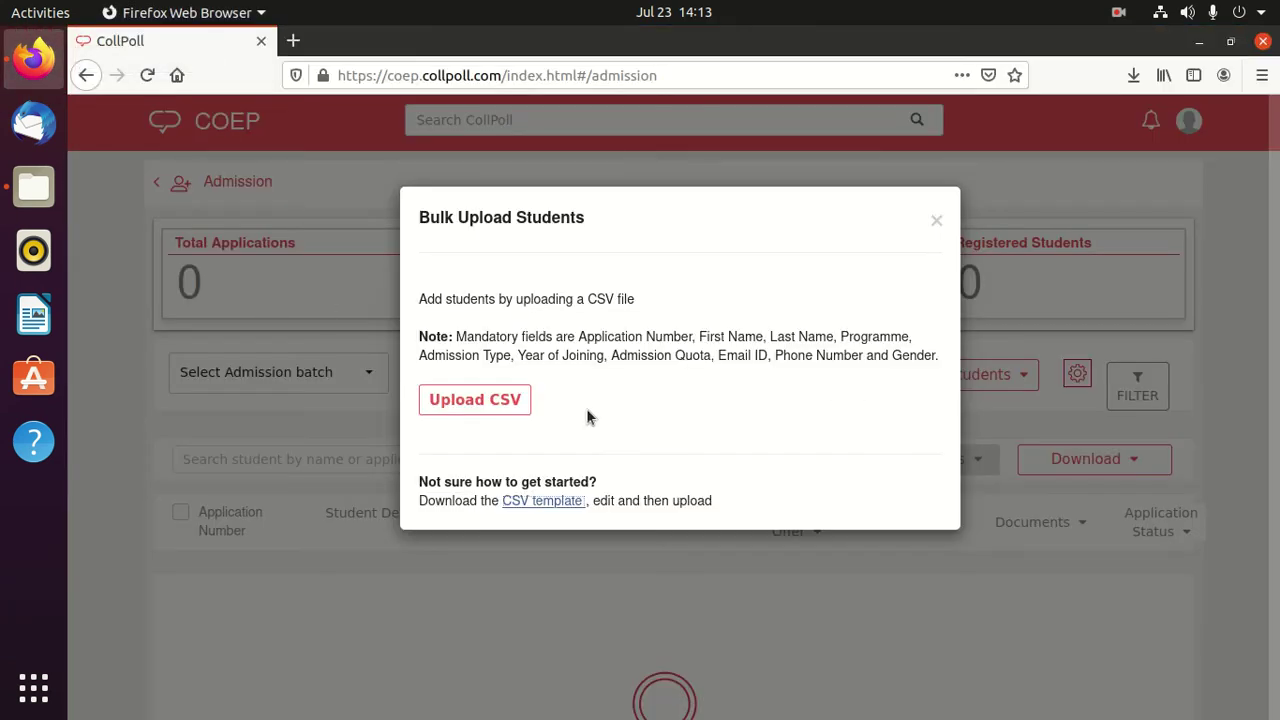
{"action": "left_click", "coordinate": [475, 400]}
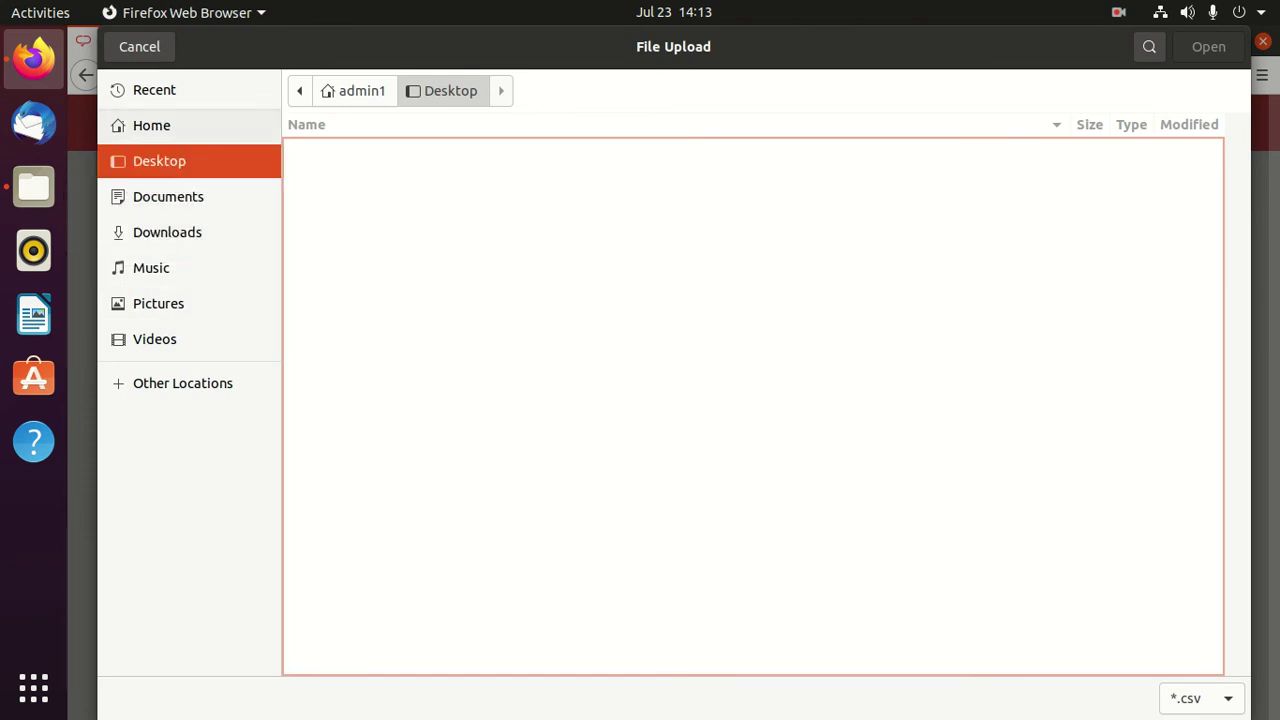
{"action": "left_click", "coordinate": [155, 125]}
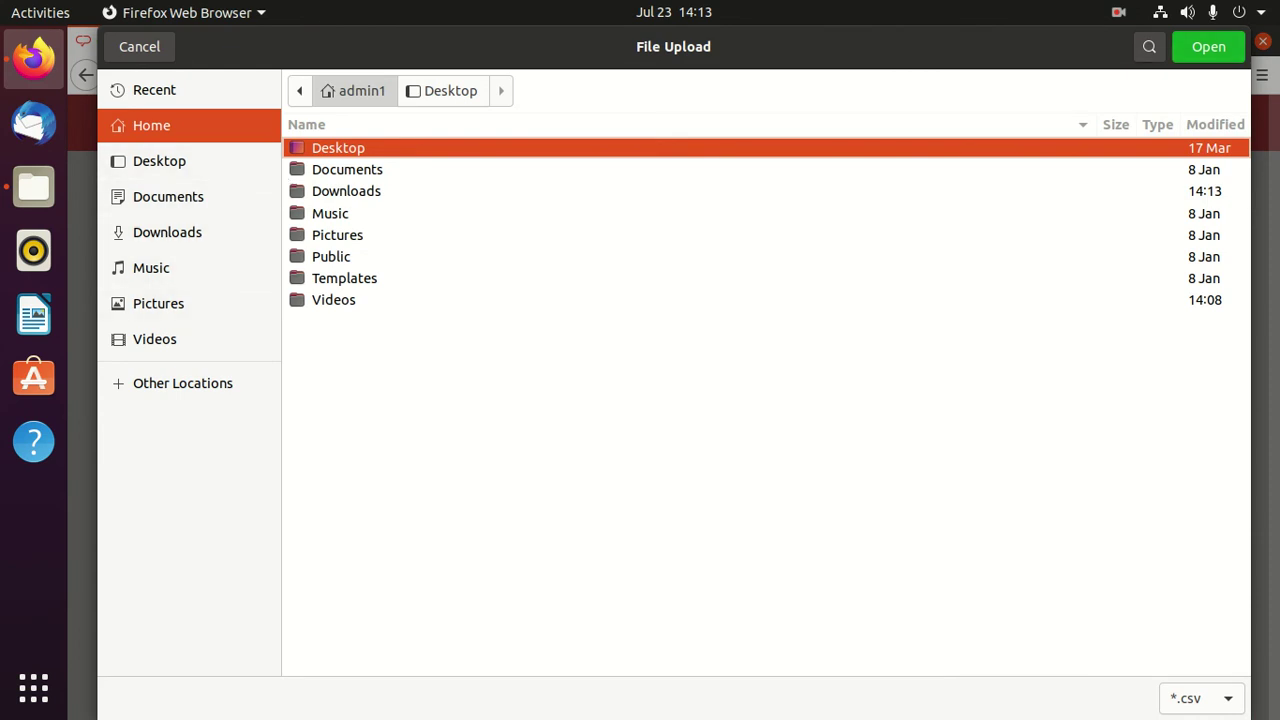
{"action": "left_click", "coordinate": [139, 46]}
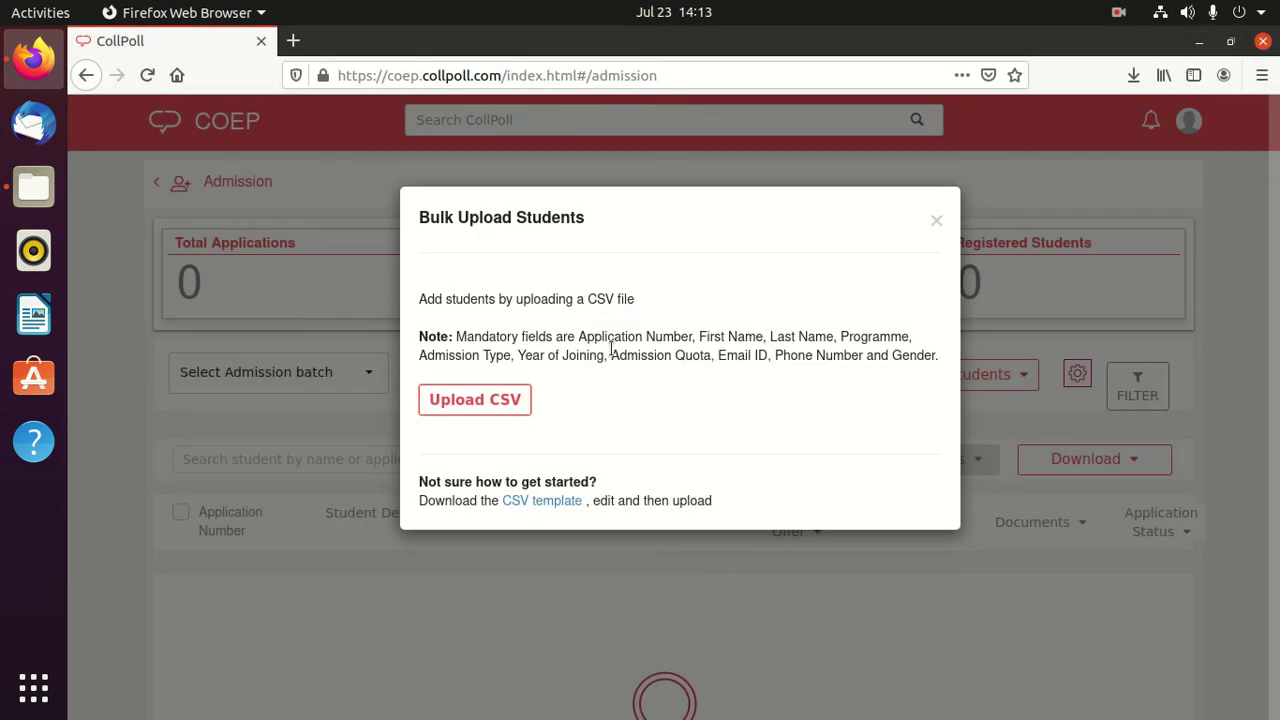
Step: Dismiss the Bulk Upload Students dialog, returning to the Admission dashboard with zero applications
{"action": "left_click", "coordinate": [938, 222]}
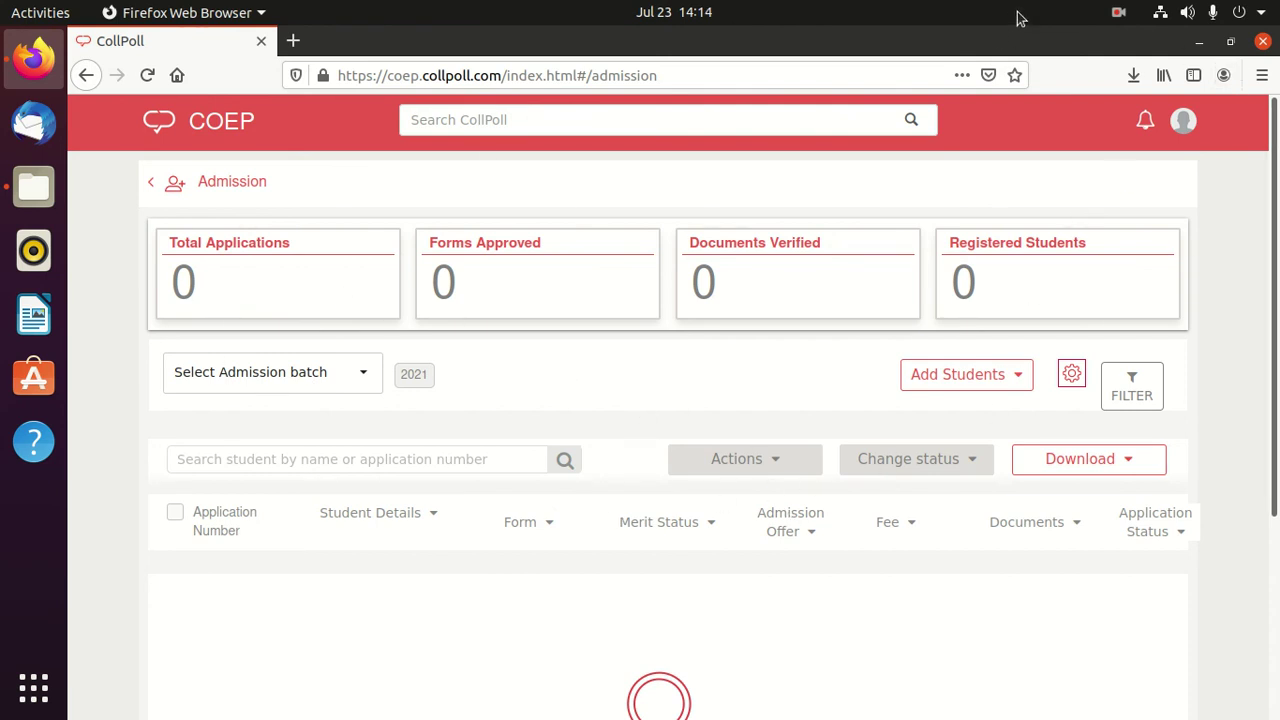
{"action": "left_click", "coordinate": [1119, 13]}
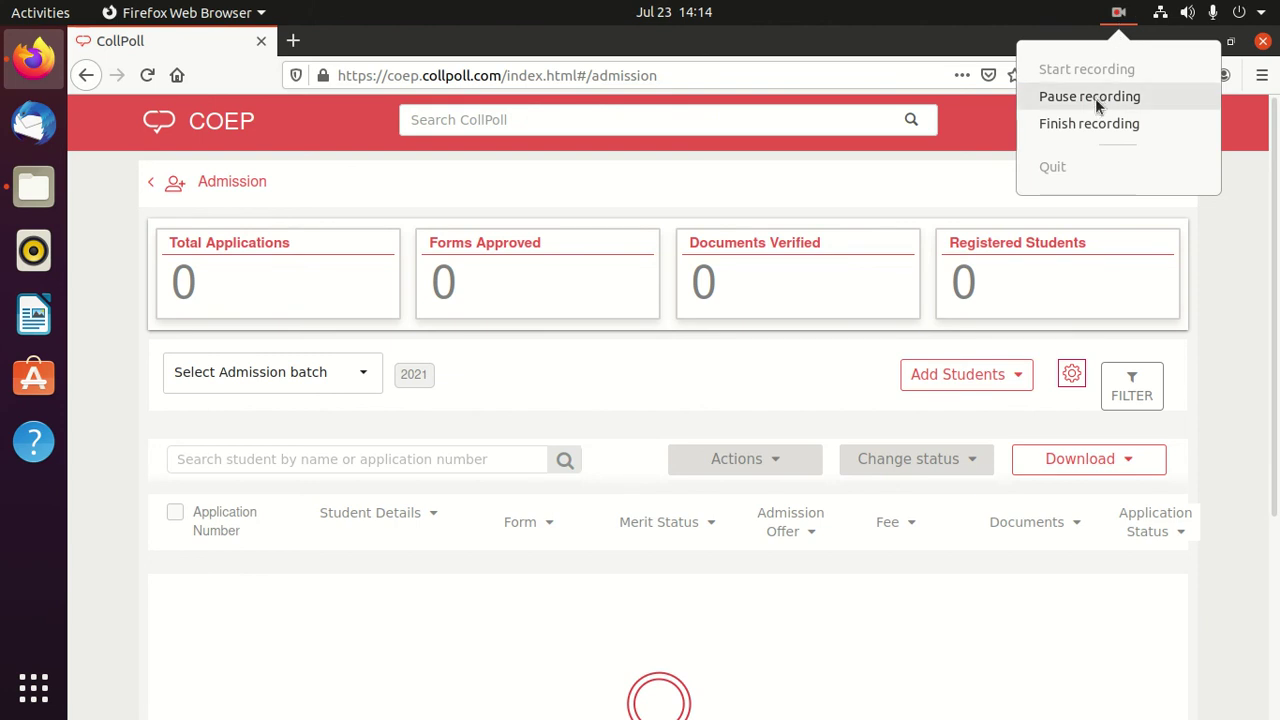